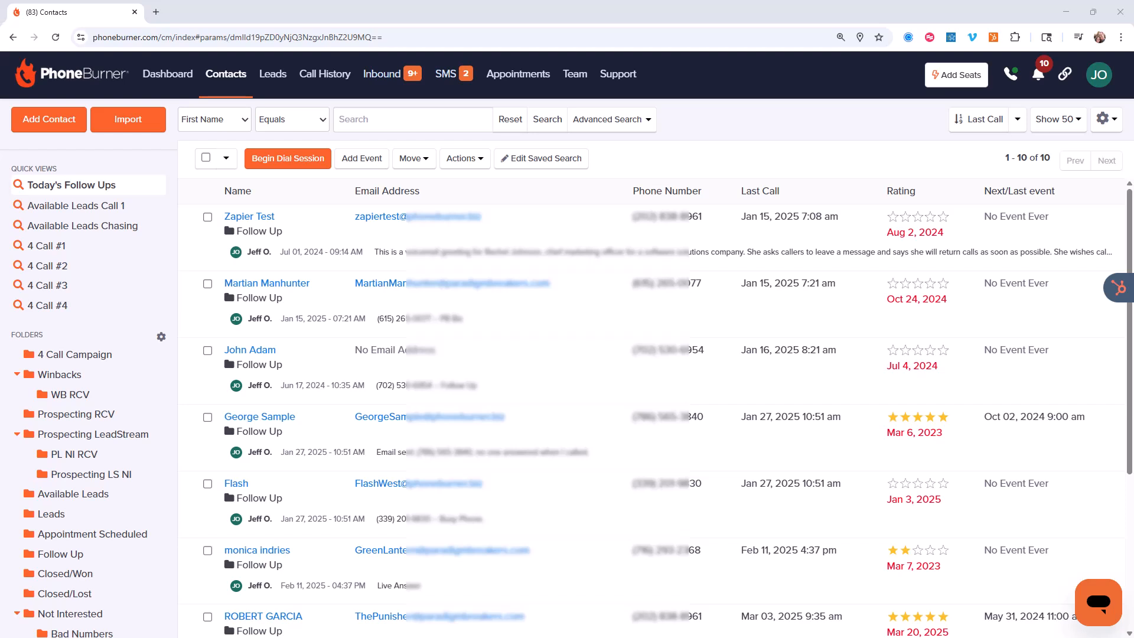
# Open the advanced contact search, collapse the Personal Information criteria and expand the Dial Session criteria
pyautogui.click(628, 121)
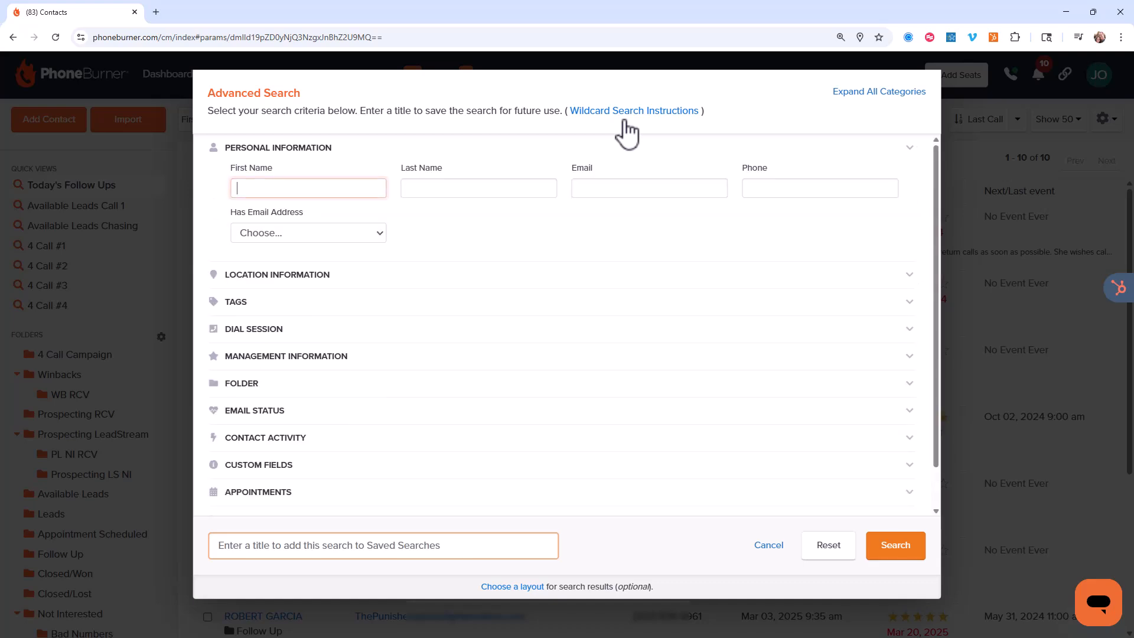
pyautogui.click(341, 147)
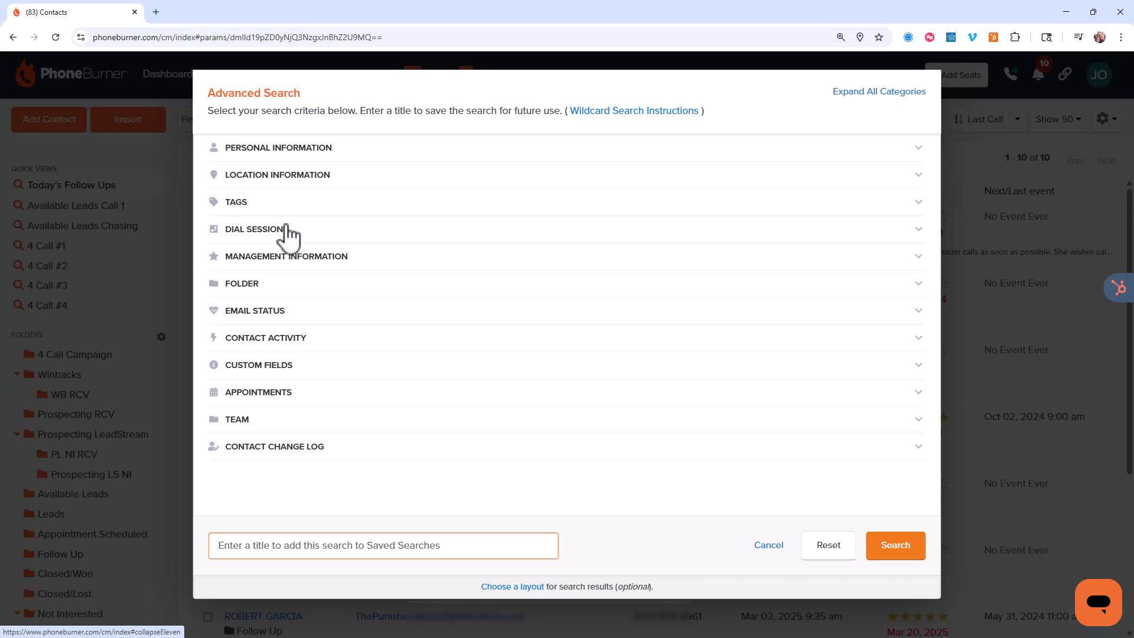
pyautogui.click(287, 233)
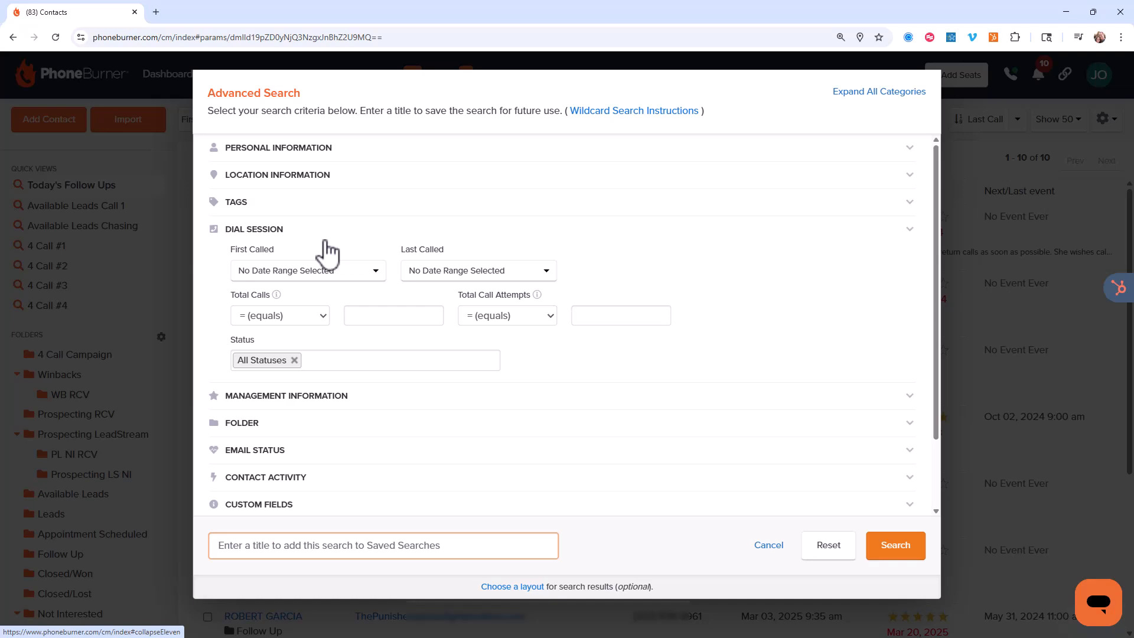
# Set First Called to After January 1, 2024, and run the contact search
pyautogui.click(332, 275)
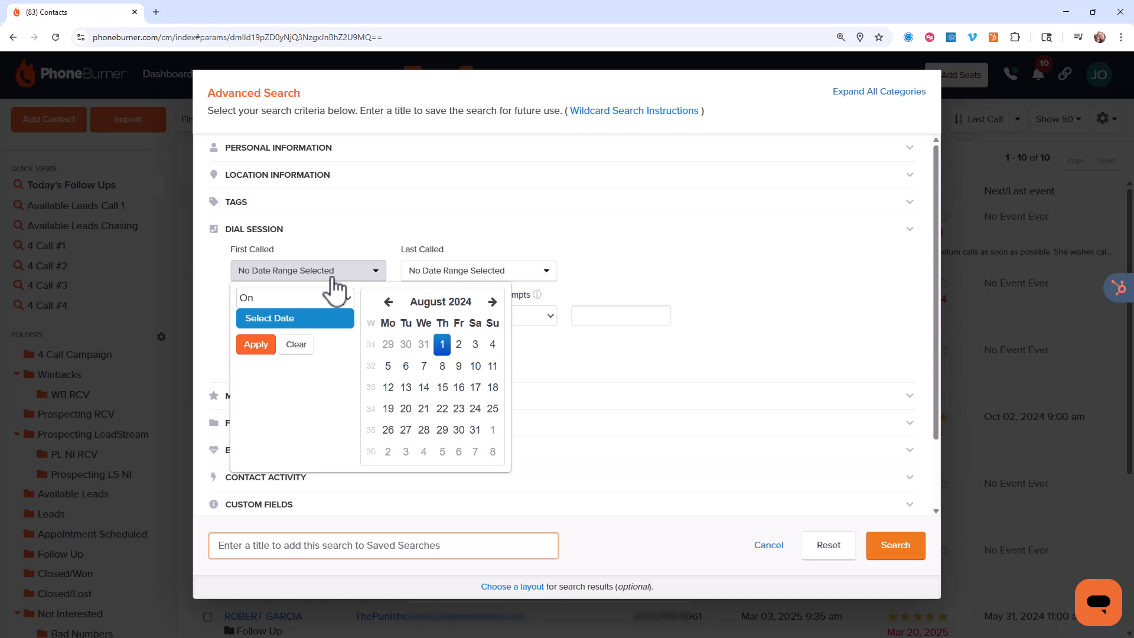
pyautogui.click(317, 296)
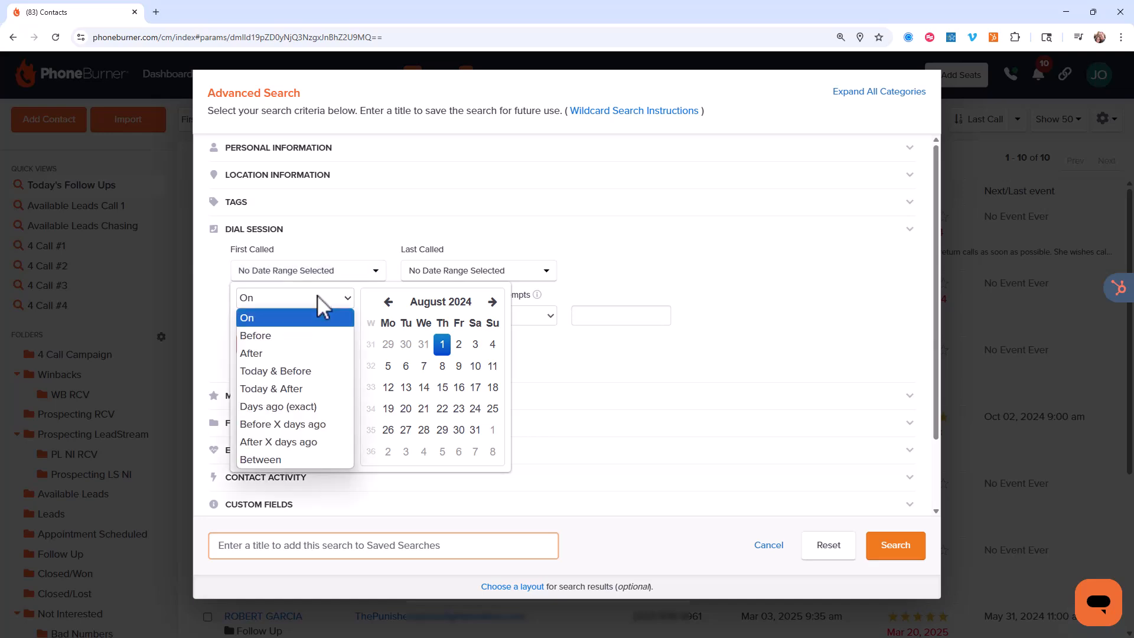
pyautogui.click(289, 351)
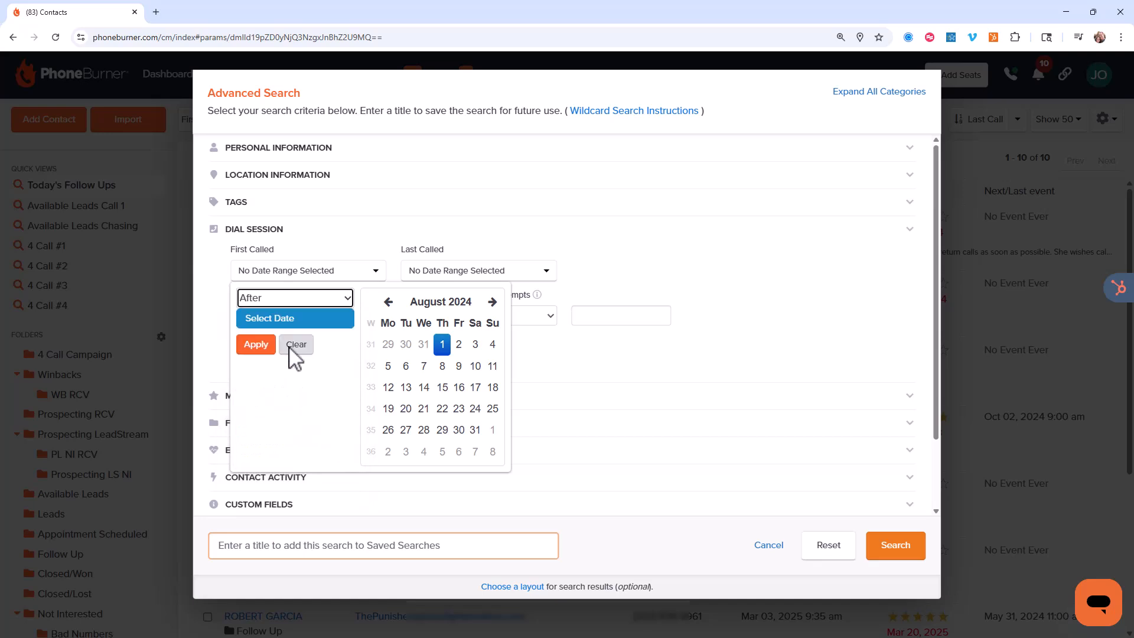
pyautogui.click(388, 302)
pyautogui.click(389, 302)
pyautogui.click(388, 301)
pyautogui.click(388, 302)
pyautogui.click(388, 302)
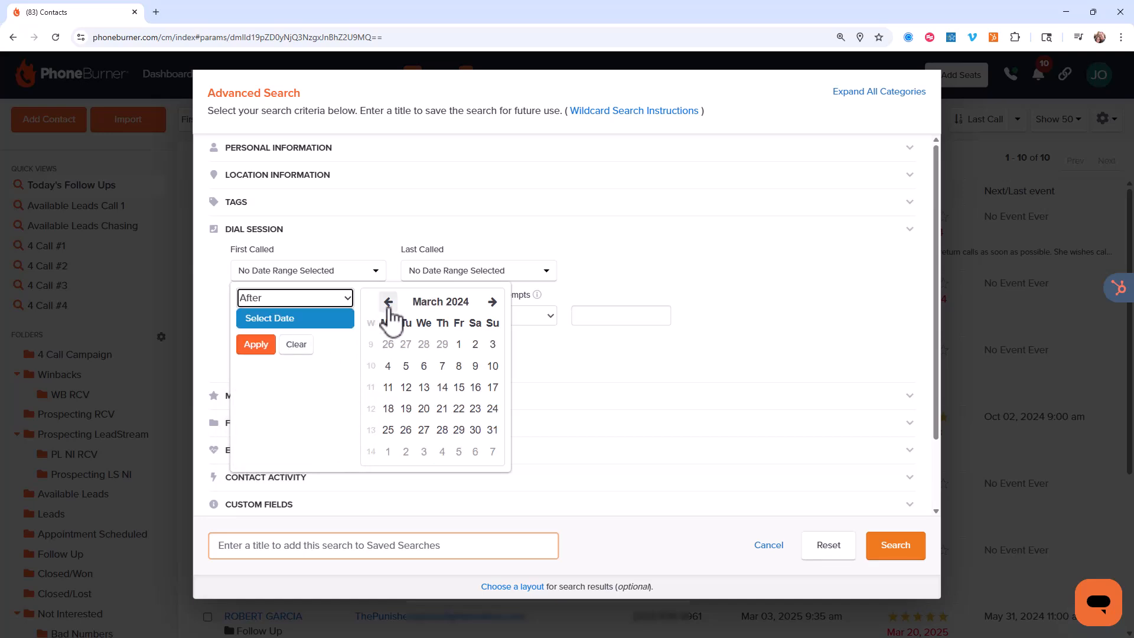
pyautogui.click(388, 301)
pyautogui.click(388, 302)
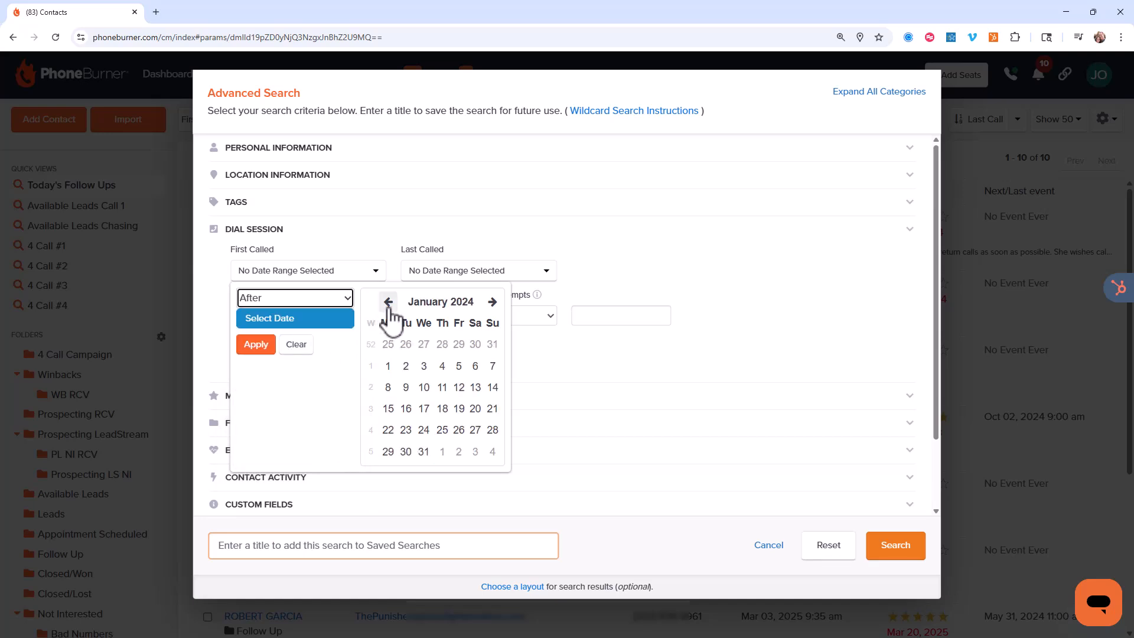
pyautogui.click(388, 366)
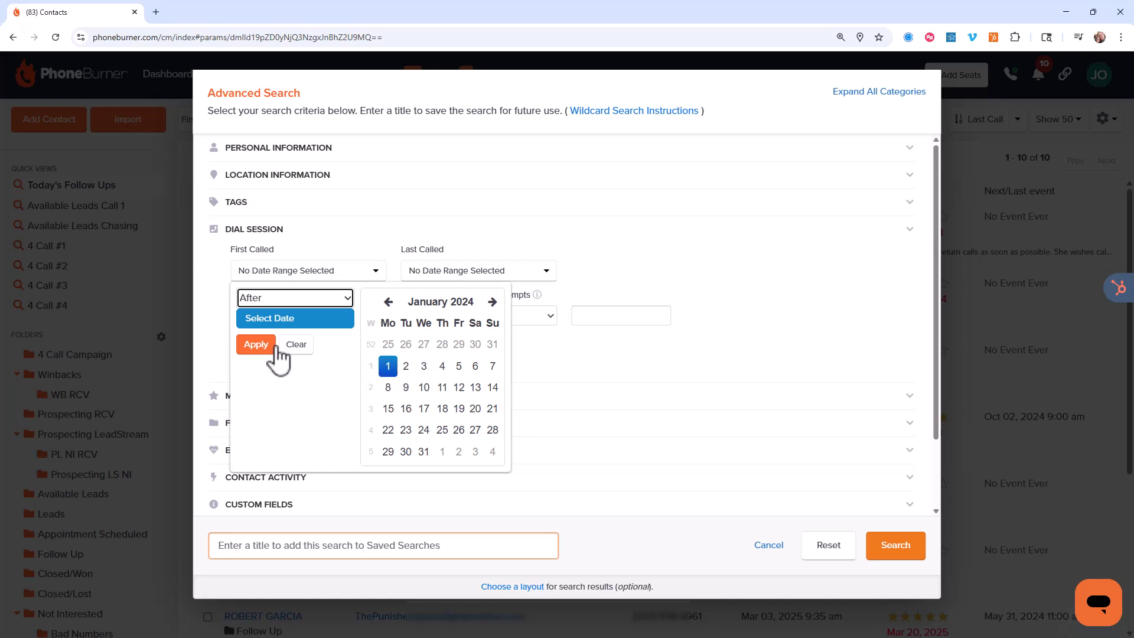
pyautogui.click(258, 344)
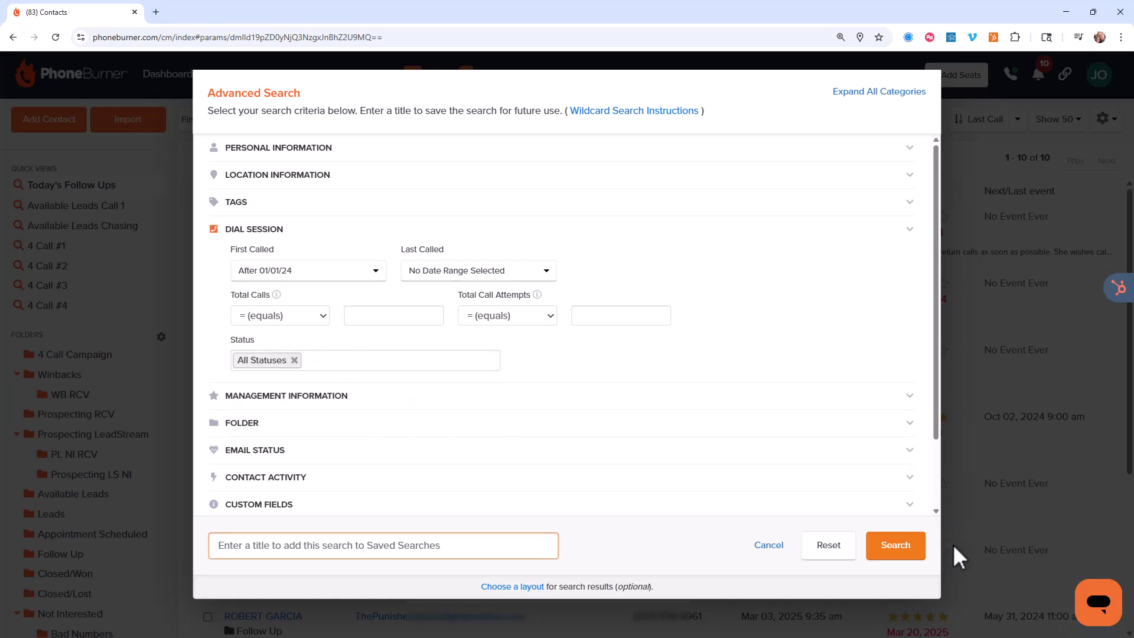
pyautogui.click(896, 546)
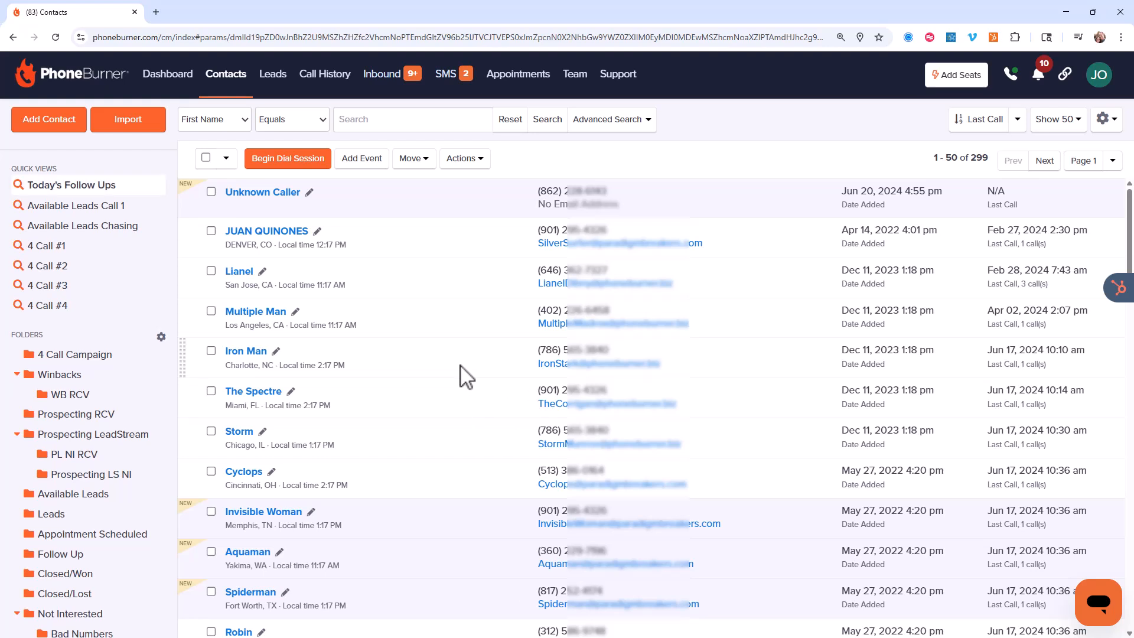
# Reopen the advanced search, change First Called to Between 01/01/25 and 05/23/25, and run the search again
pyautogui.click(618, 119)
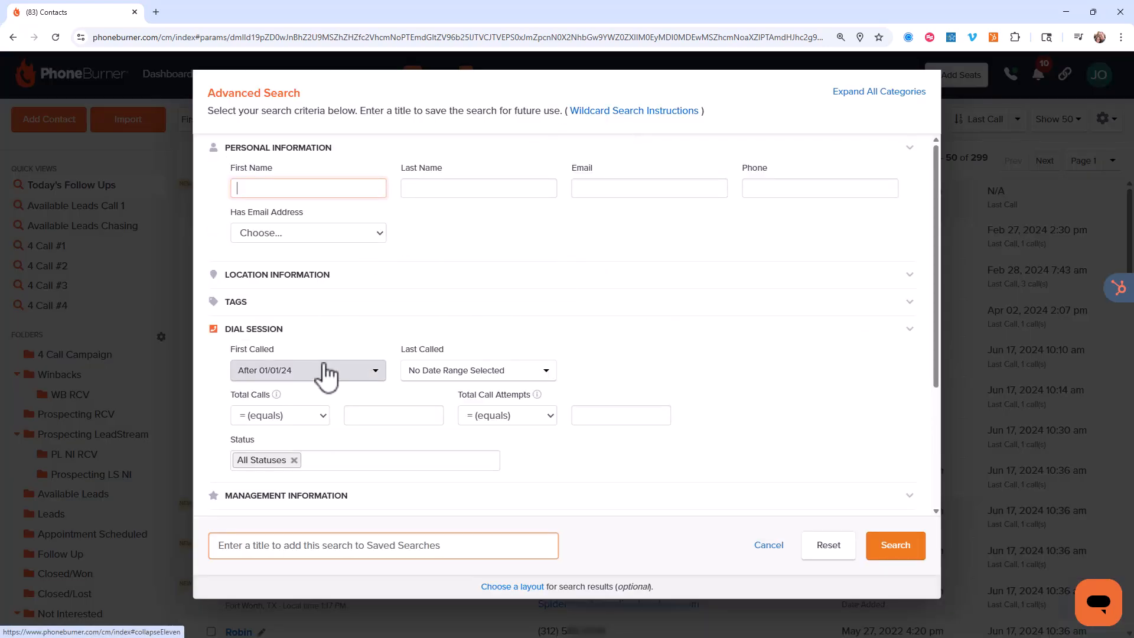
pyautogui.click(328, 151)
pyautogui.click(329, 272)
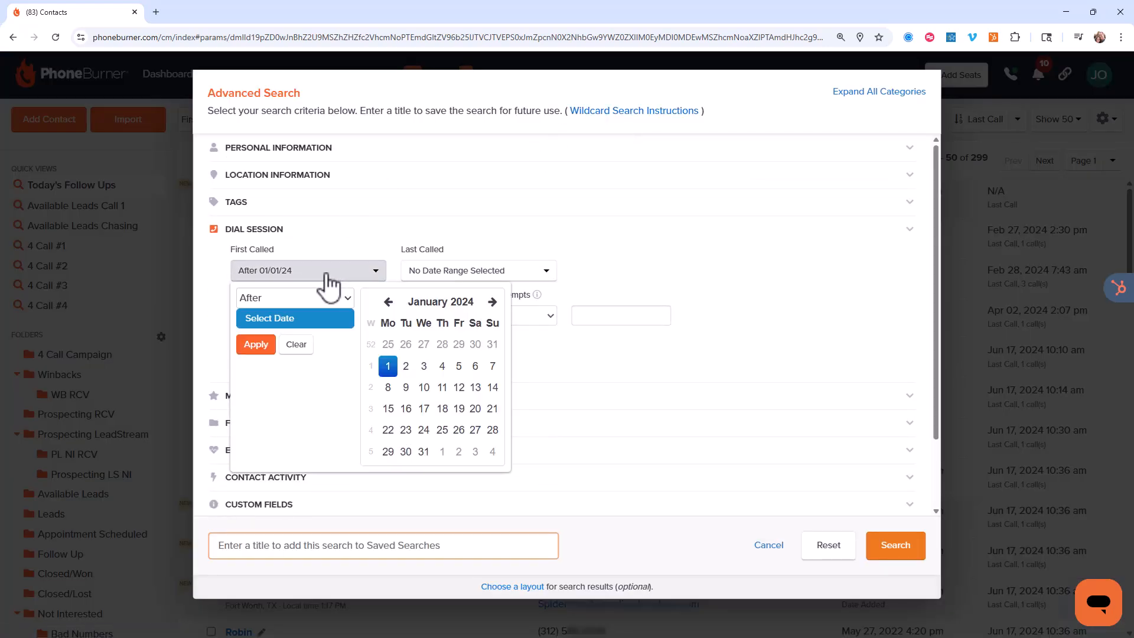
pyautogui.click(318, 302)
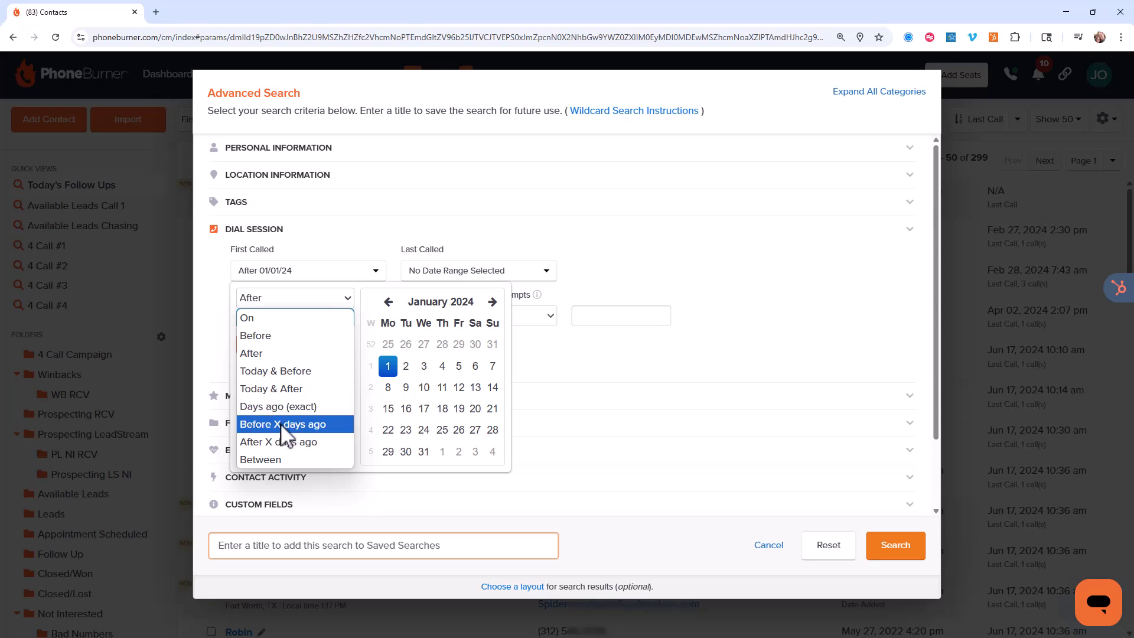
pyautogui.click(273, 458)
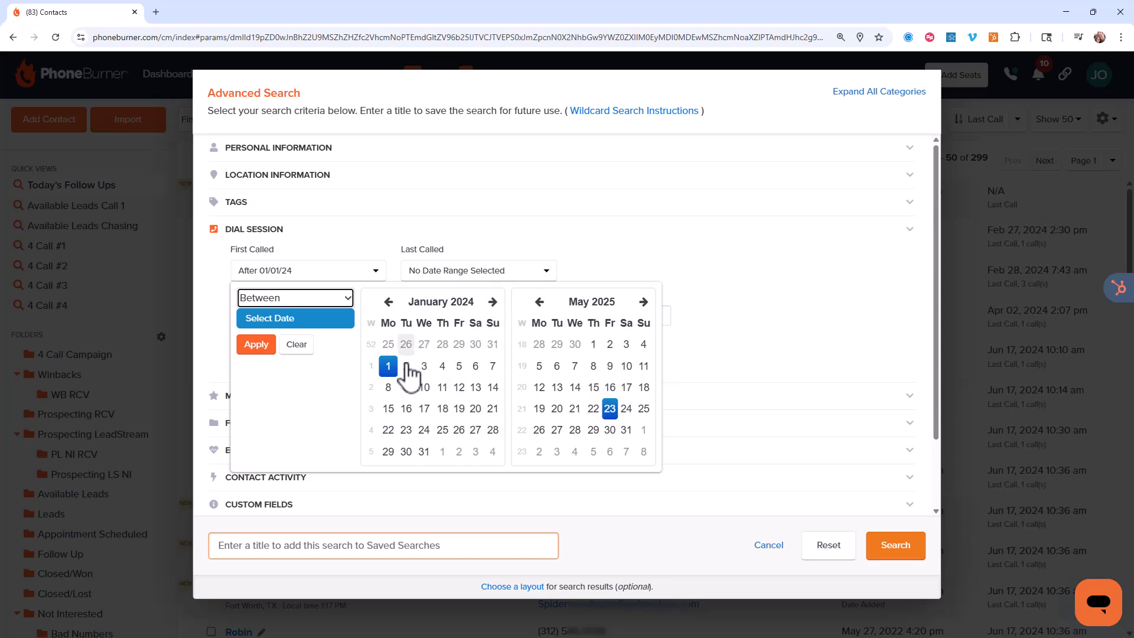
pyautogui.click(492, 302)
pyautogui.click(492, 302)
pyautogui.click(492, 302)
pyautogui.click(492, 302)
pyautogui.click(492, 302)
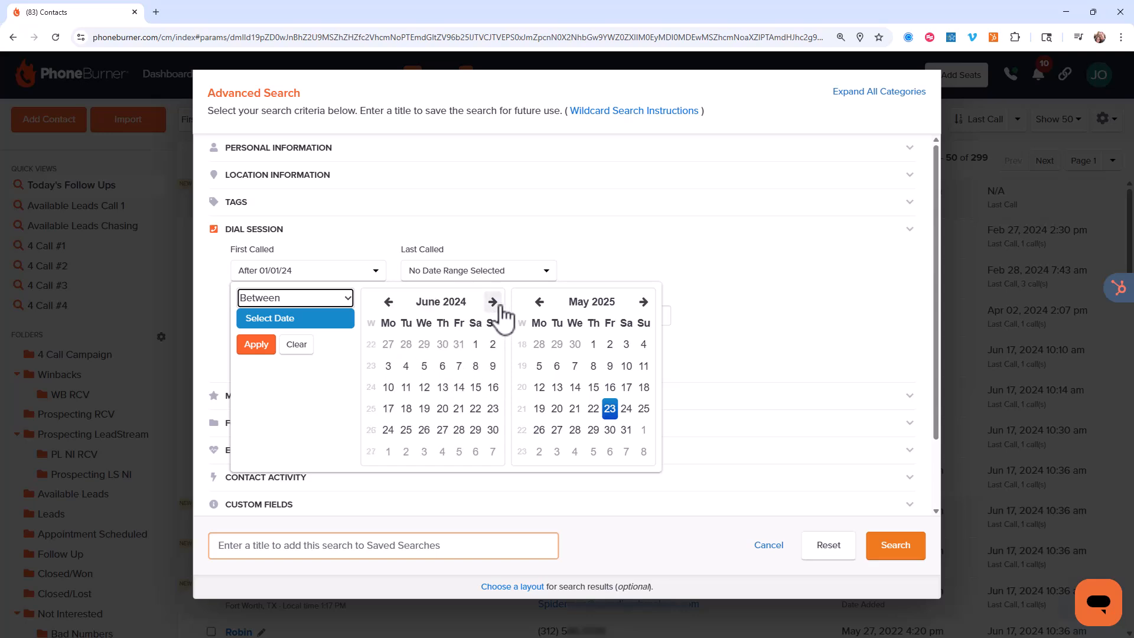
pyautogui.click(493, 302)
pyautogui.click(493, 302)
pyautogui.click(493, 302)
pyautogui.click(493, 302)
pyautogui.click(493, 302)
pyautogui.click(494, 301)
pyautogui.click(493, 302)
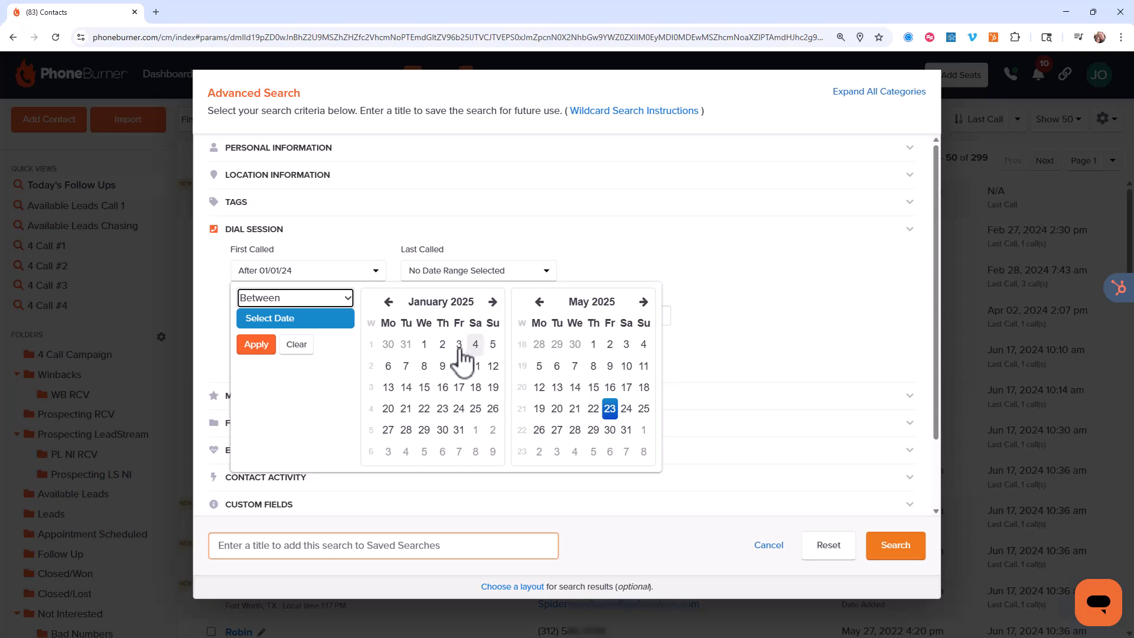
pyautogui.click(424, 344)
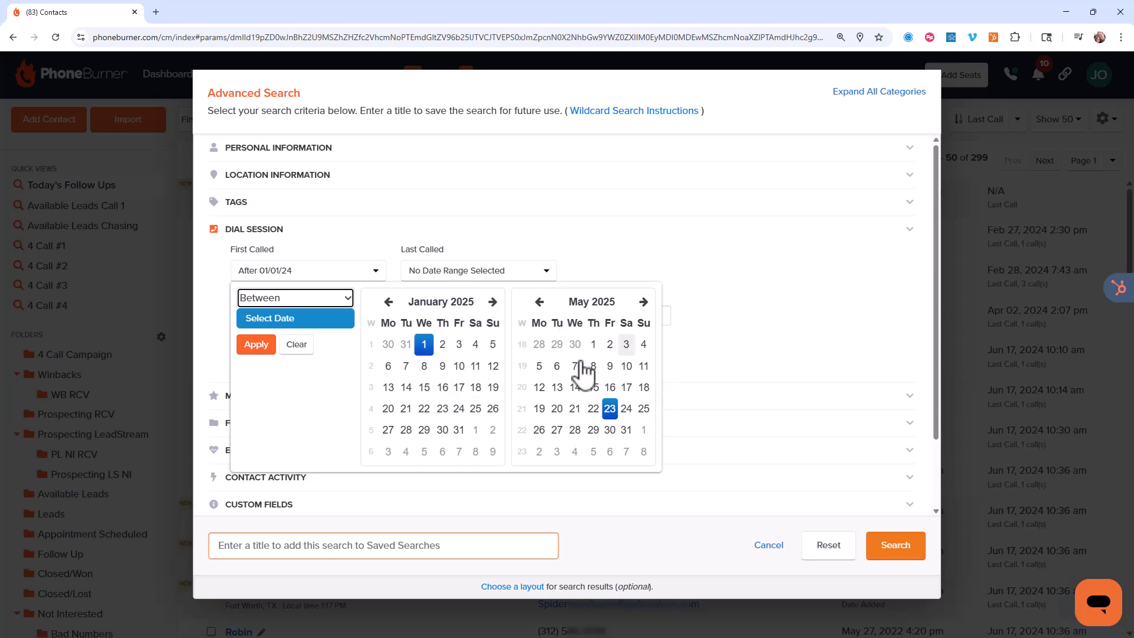
pyautogui.click(256, 345)
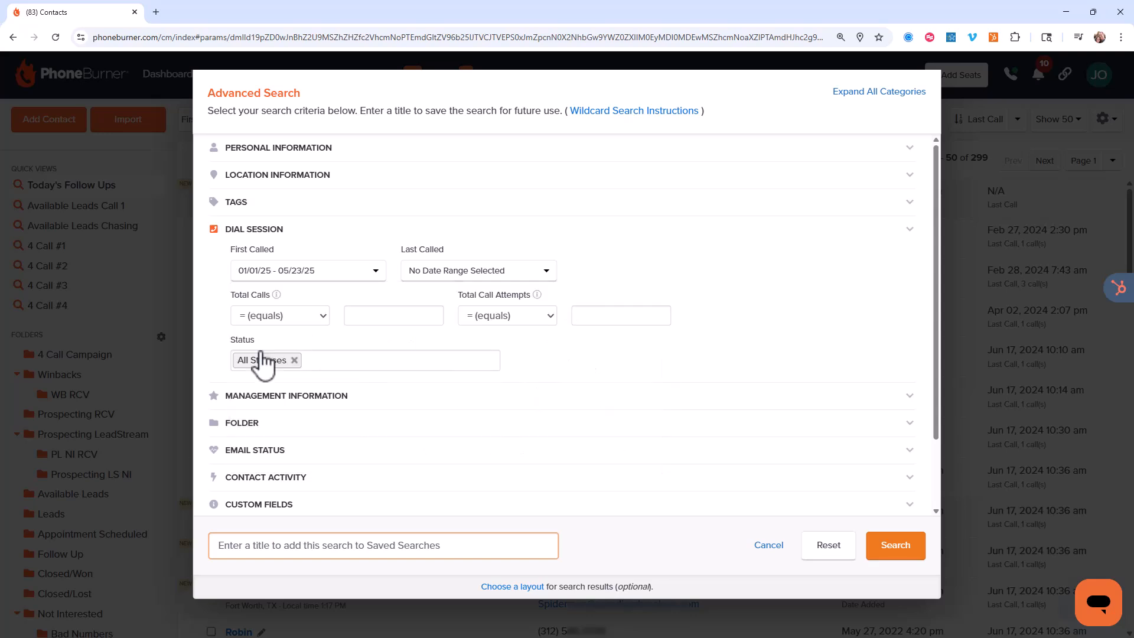
pyautogui.click(878, 546)
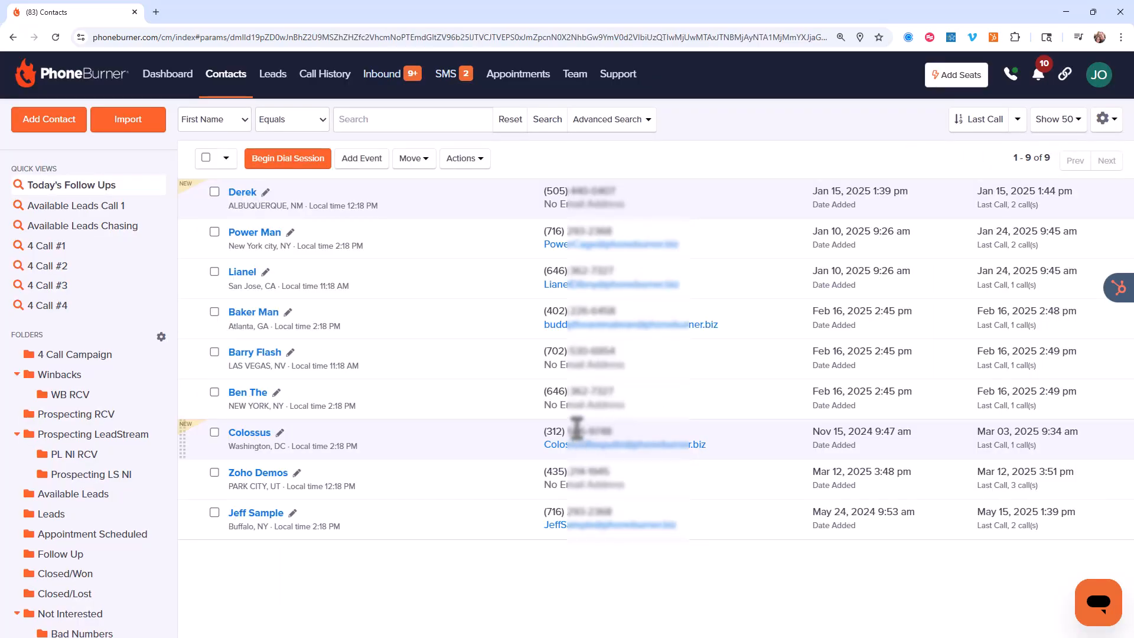
# Reopen the advanced search and reset all of its criteria
pyautogui.click(597, 119)
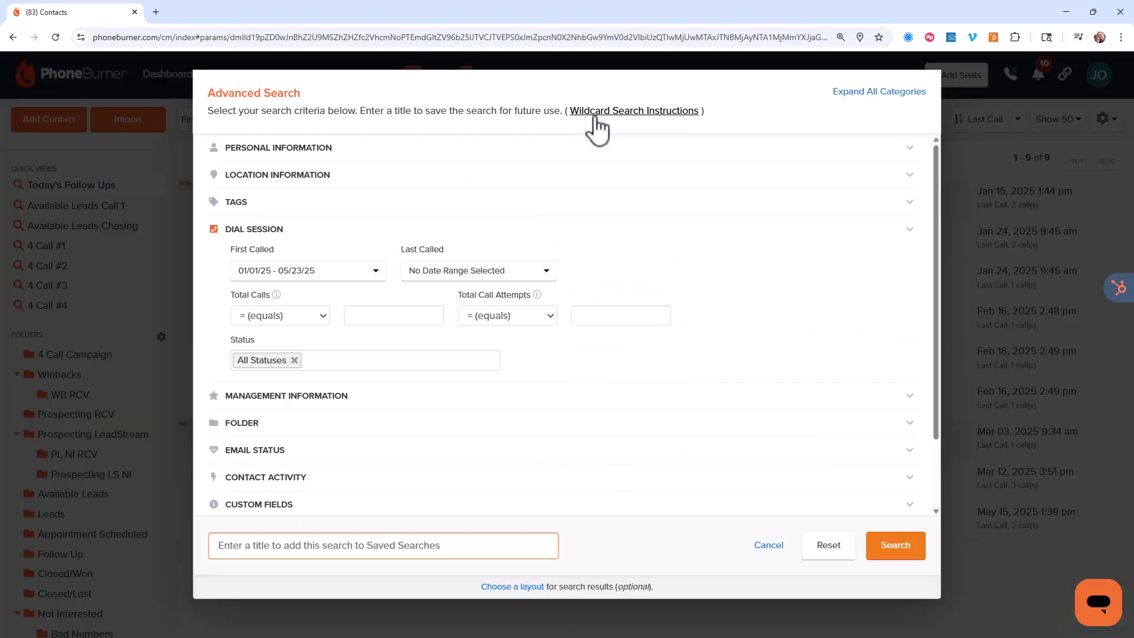
pyautogui.click(264, 148)
pyautogui.click(277, 149)
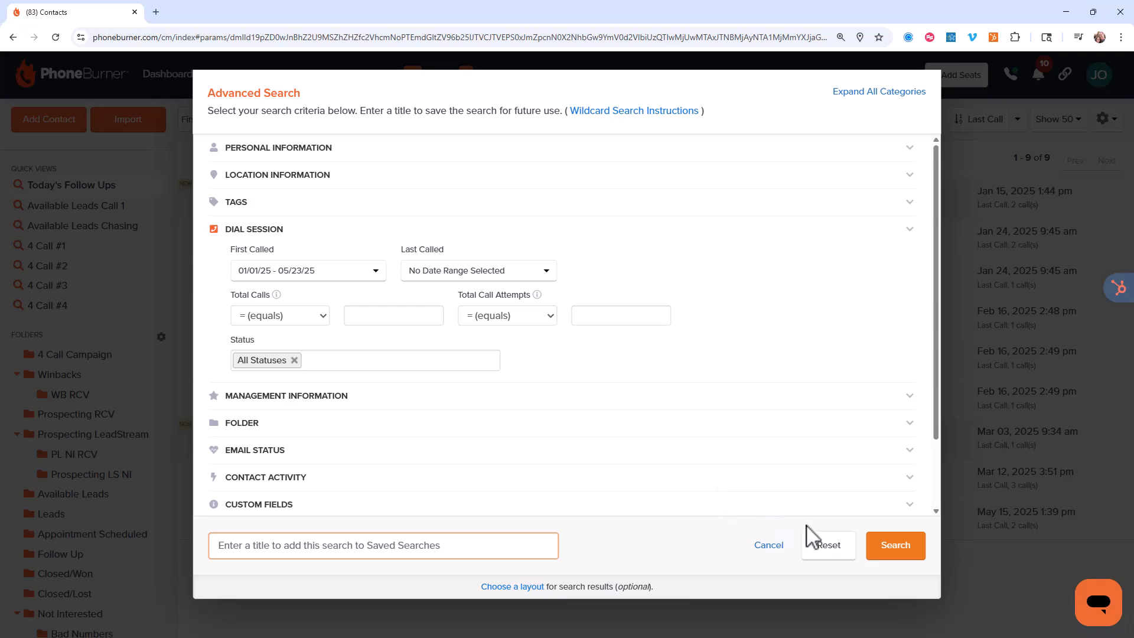
pyautogui.click(824, 547)
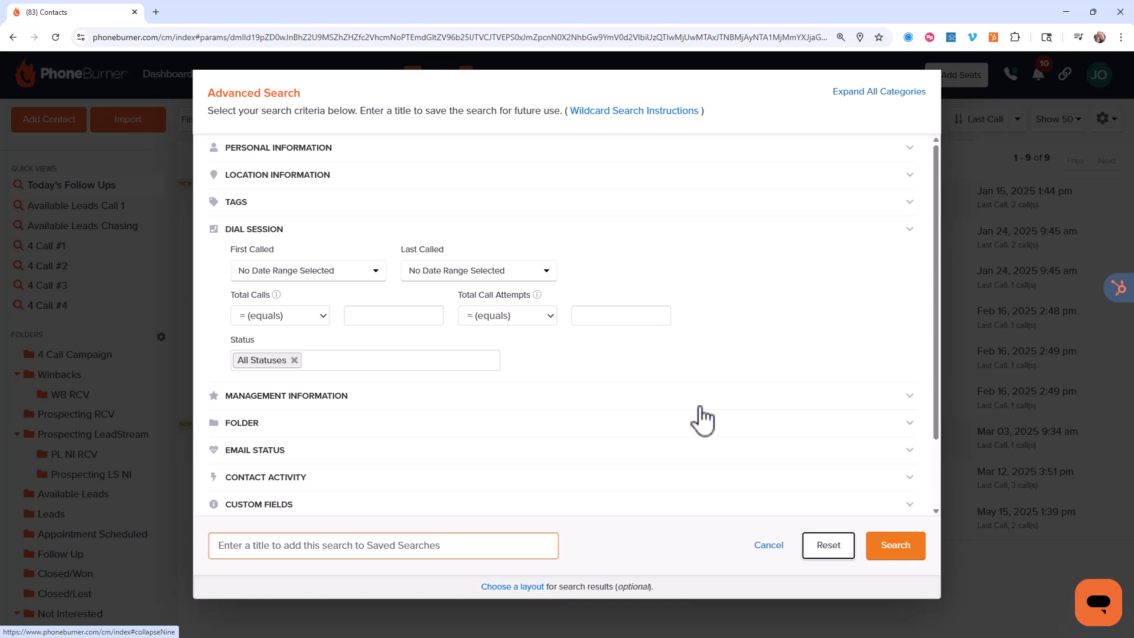
# Set Last Called to Before X days ago with 0 days, and run the contact search
pyautogui.click(537, 289)
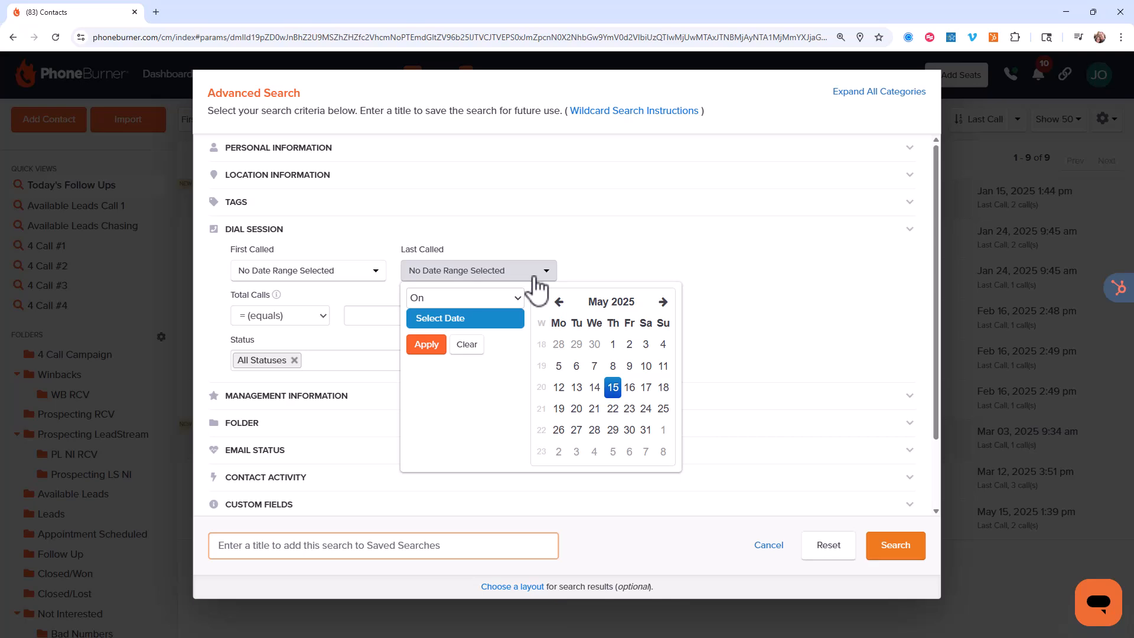
pyautogui.click(508, 297)
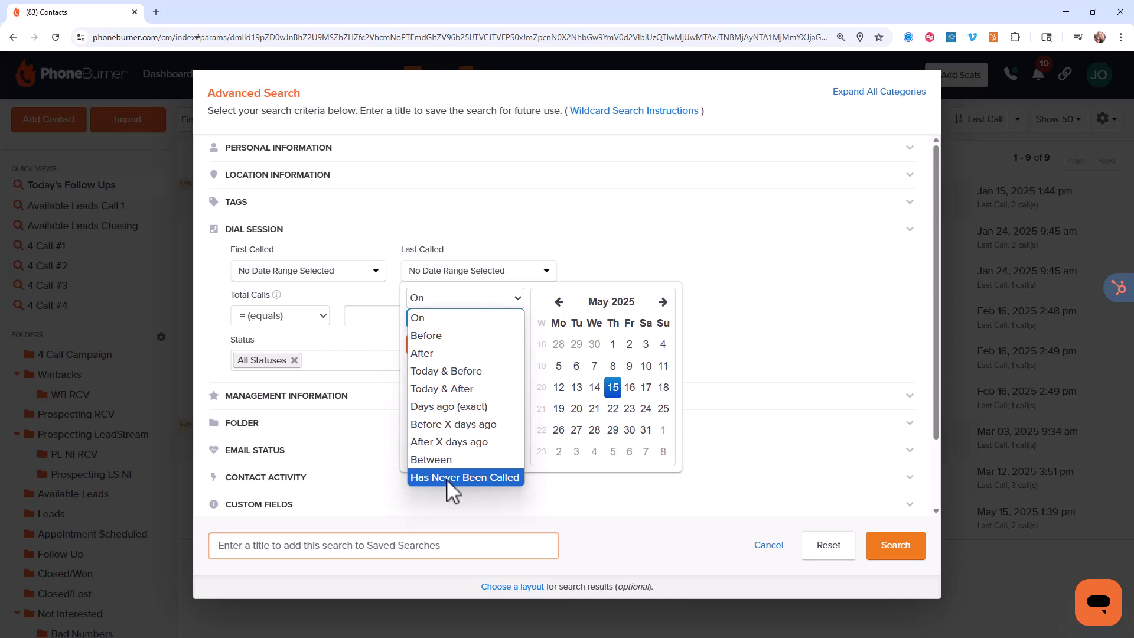
pyautogui.click(432, 430)
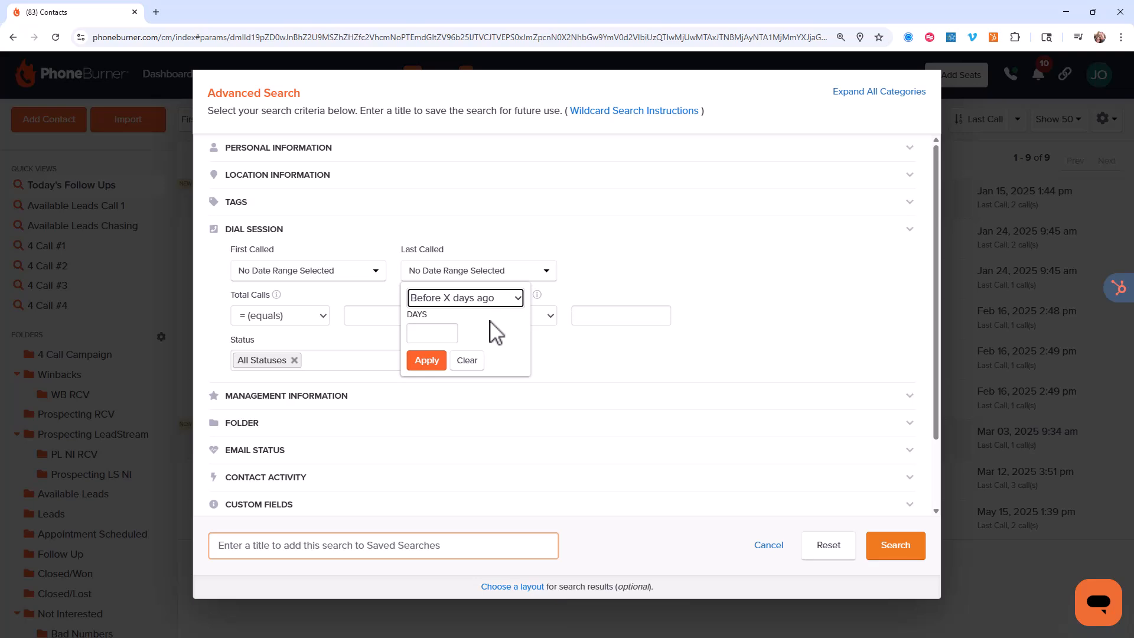
pyautogui.click(438, 332)
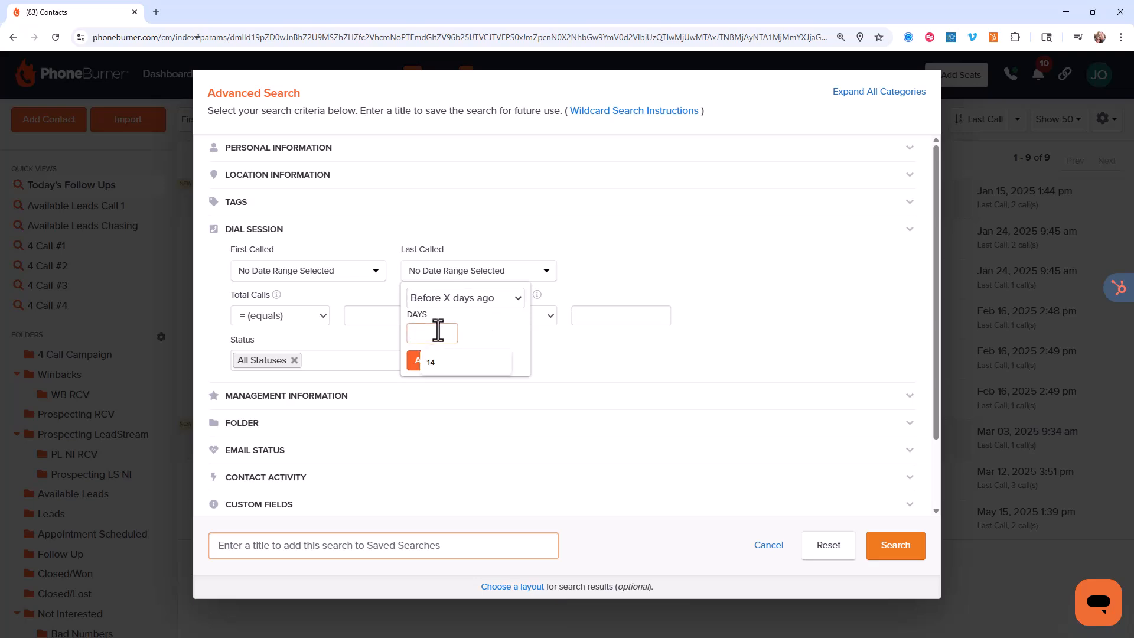
pyautogui.write('0')
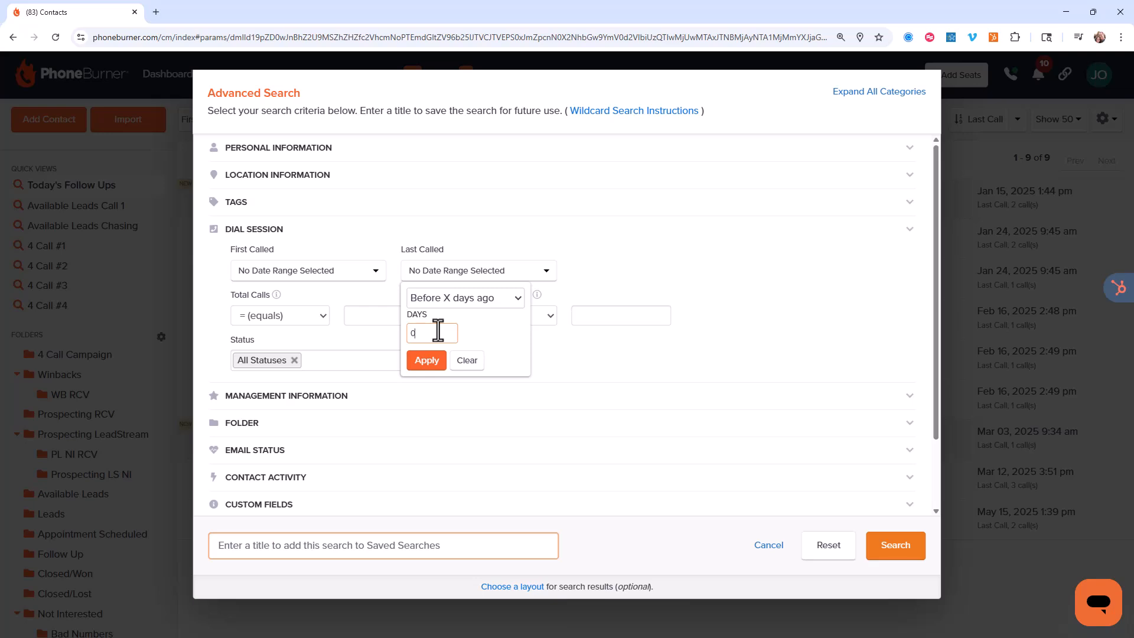
pyautogui.click(426, 361)
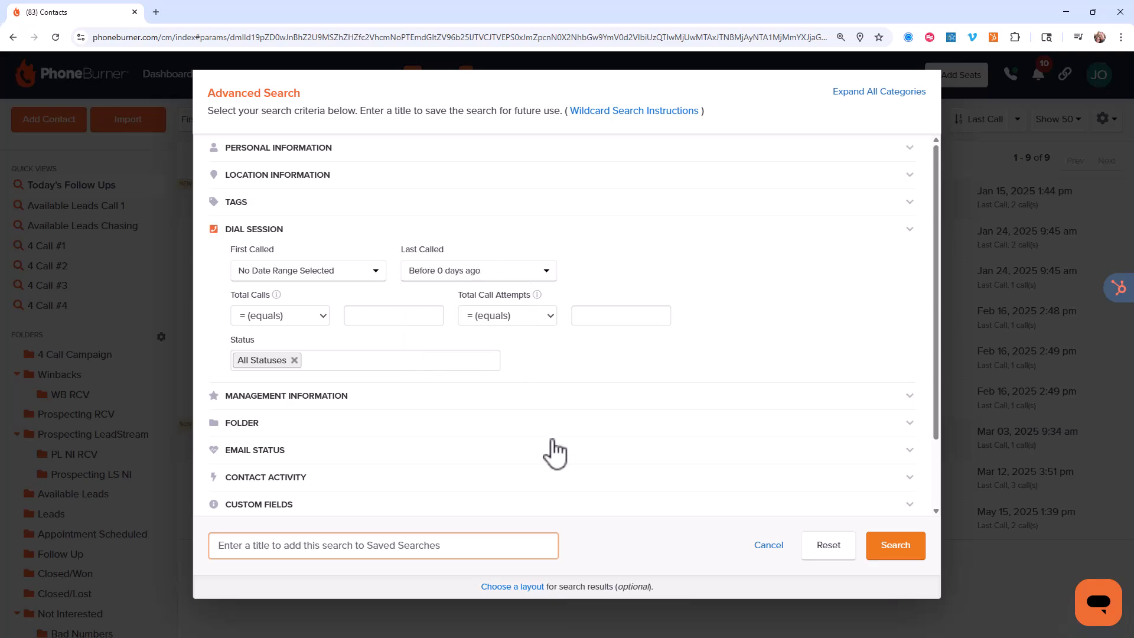
pyautogui.click(895, 545)
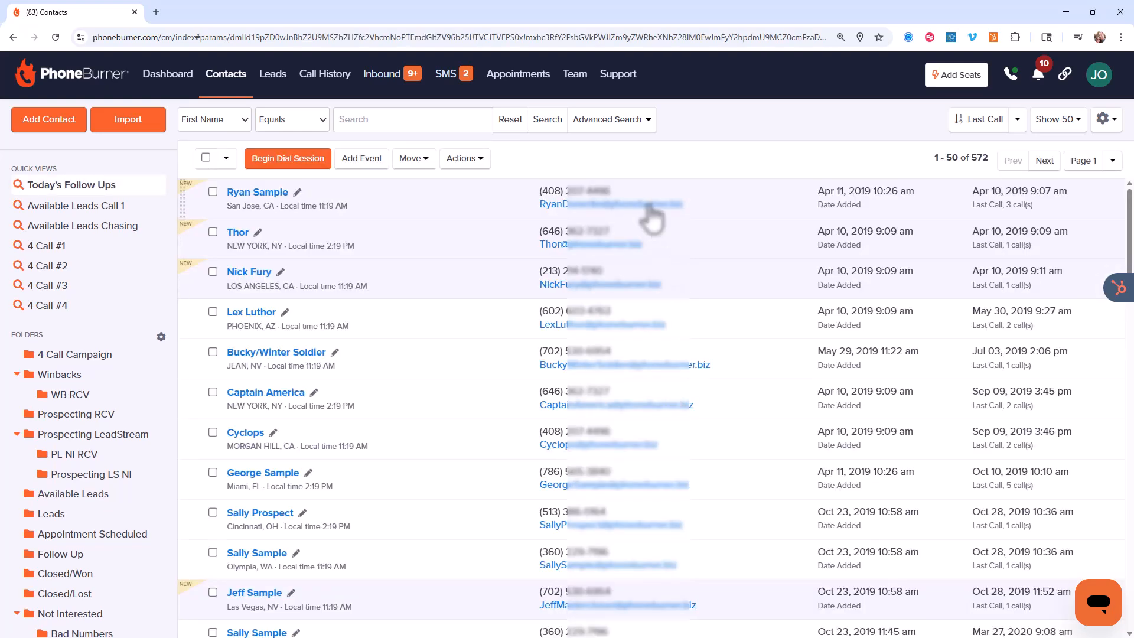
# Reopen the advanced search and enter 3 as the number of days for the Last Called filter
pyautogui.click(603, 120)
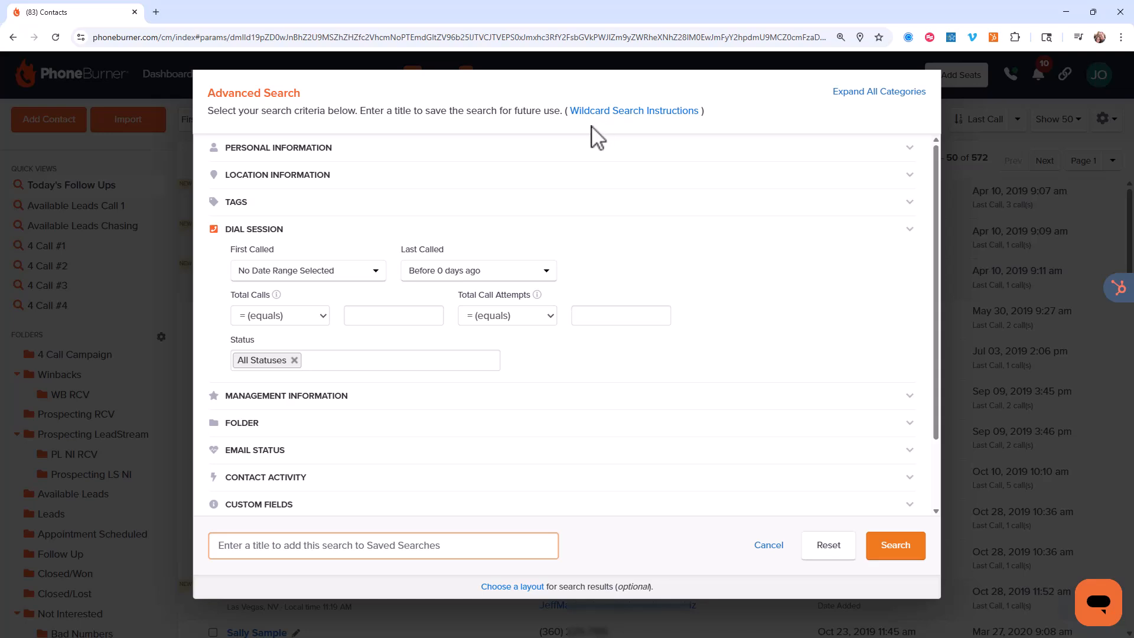
pyautogui.click(590, 148)
pyautogui.click(333, 151)
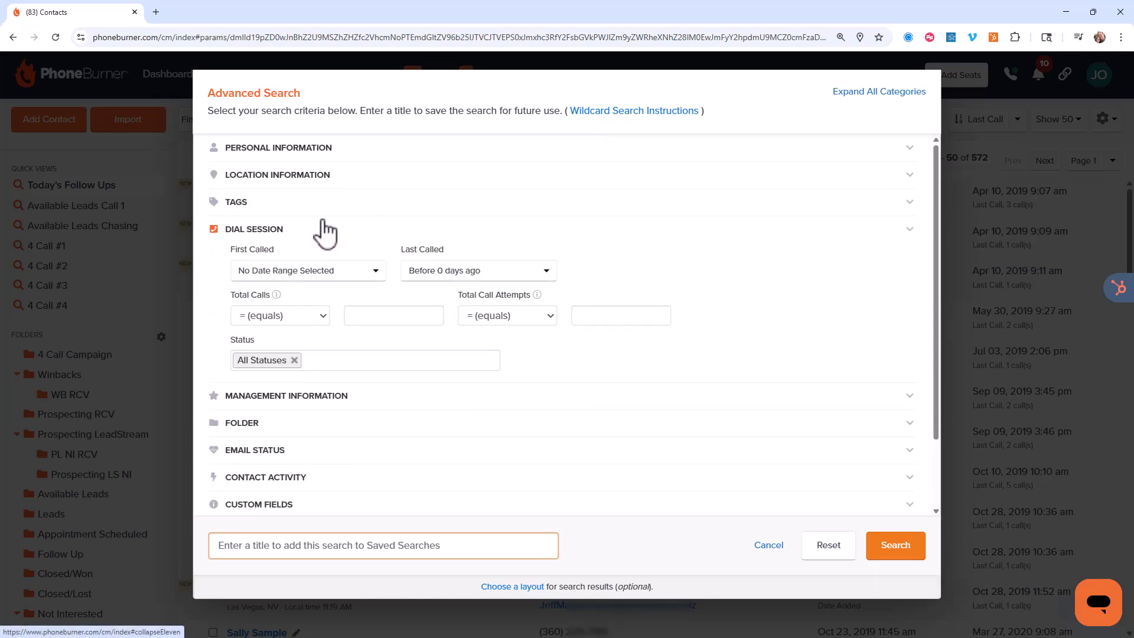
pyautogui.click(443, 273)
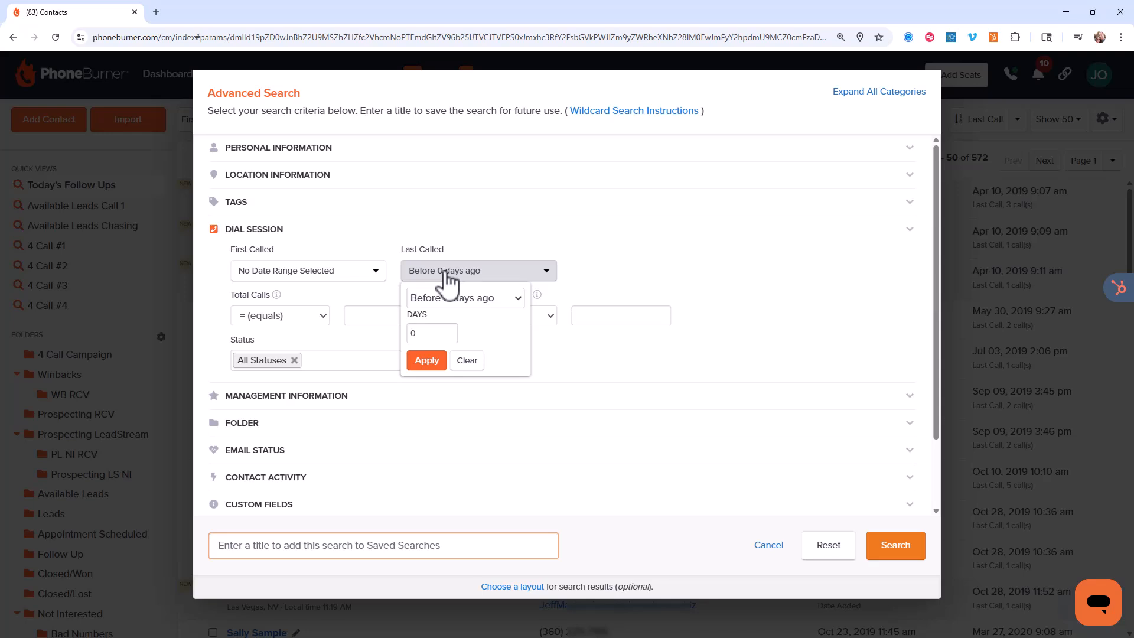
pyautogui.moveTo(435, 332); pyautogui.dragTo(409, 336)
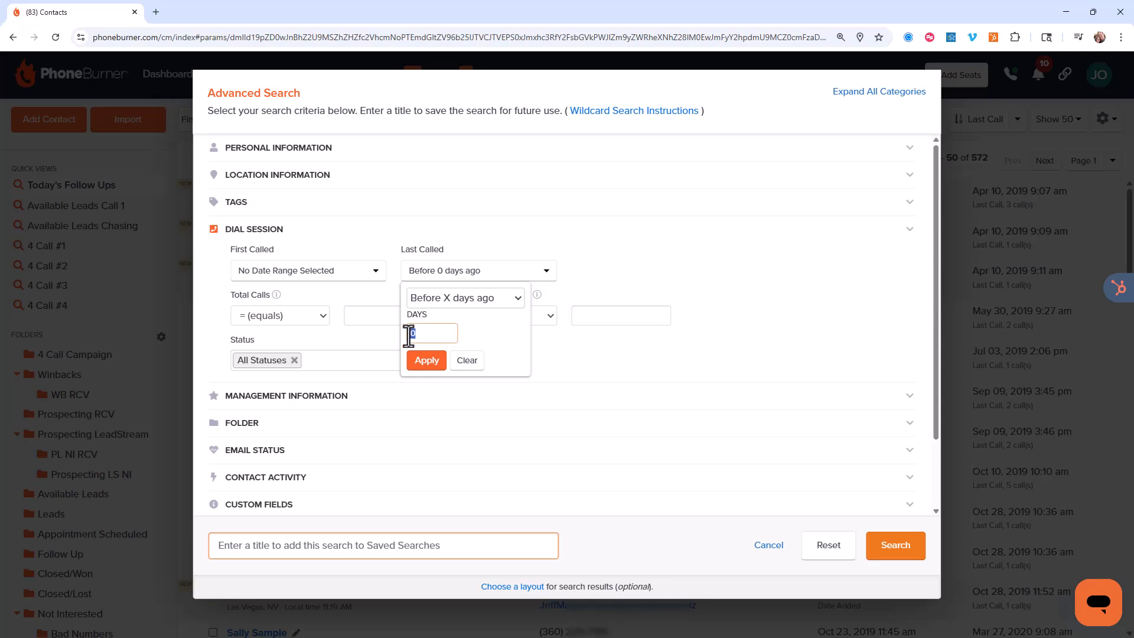
pyautogui.write('3')
# Change Last Called to Between 05/12/25 and 05/17/25 and run the contact search
pyautogui.click(484, 300)
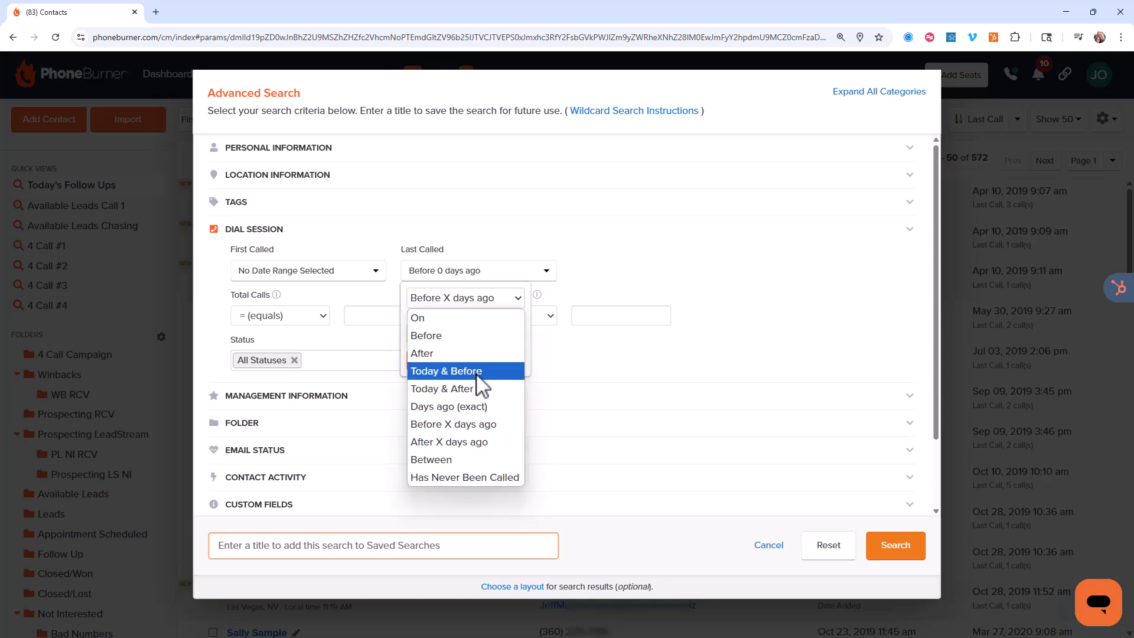
pyautogui.click(445, 456)
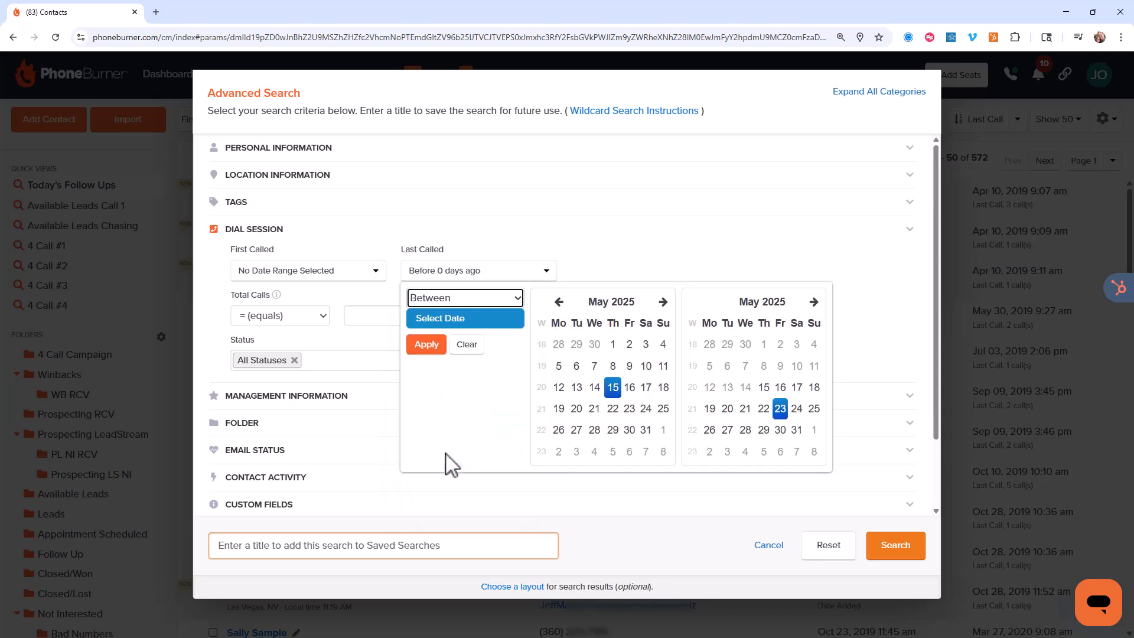
pyautogui.click(560, 389)
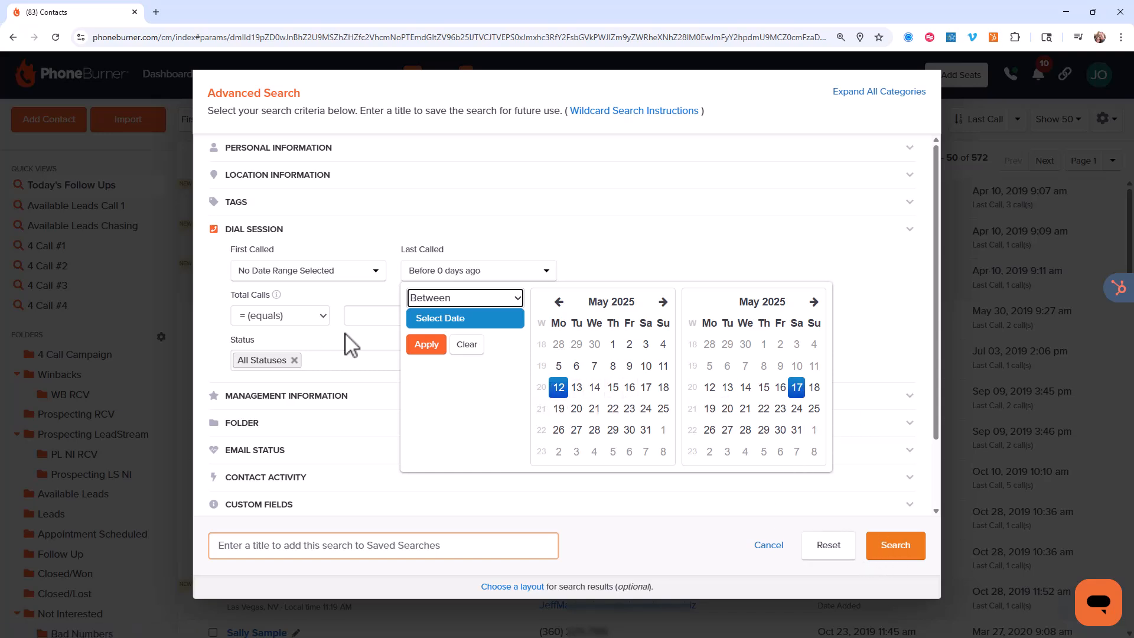
pyautogui.click(421, 344)
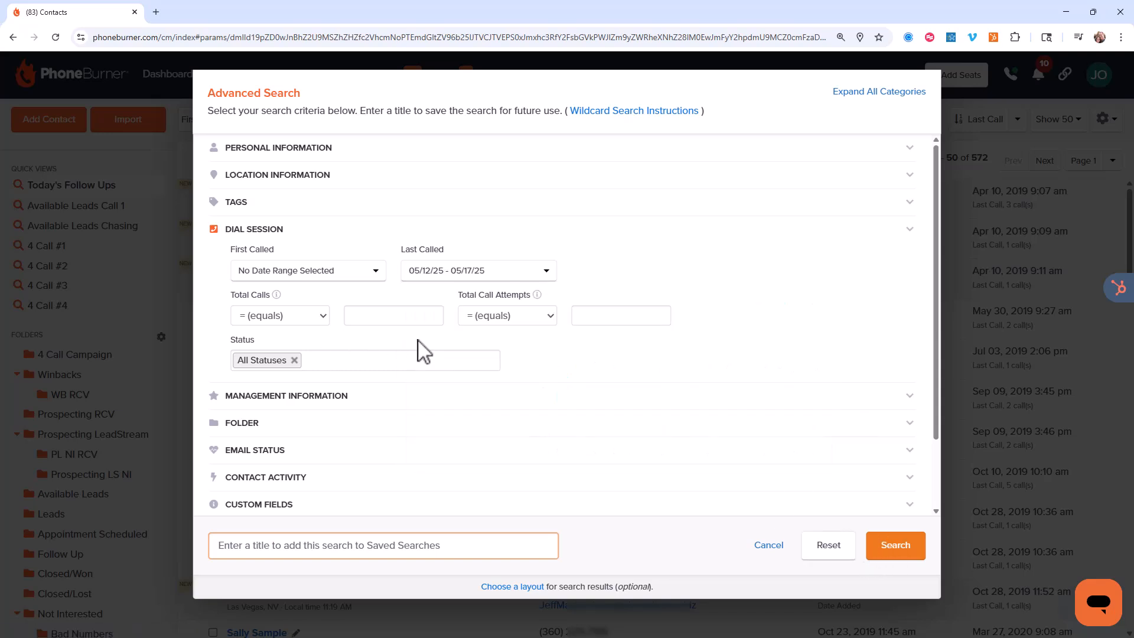
pyautogui.click(893, 548)
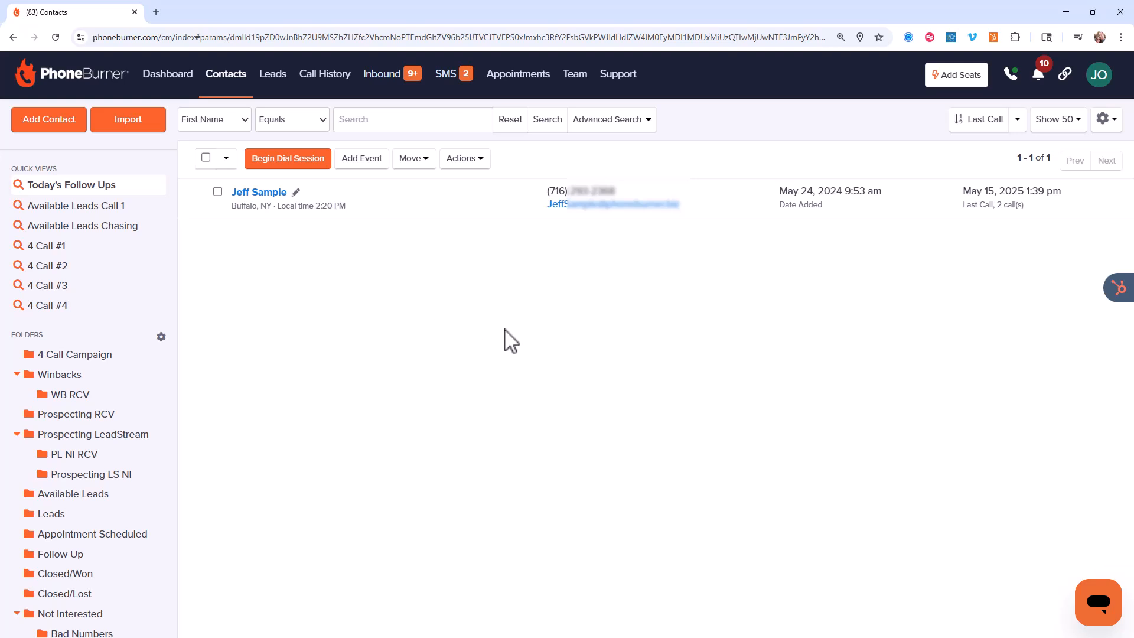
# Reopen the advanced search and set Total Calls equal to 5 and Total Call Attempts equal to 1
pyautogui.click(618, 125)
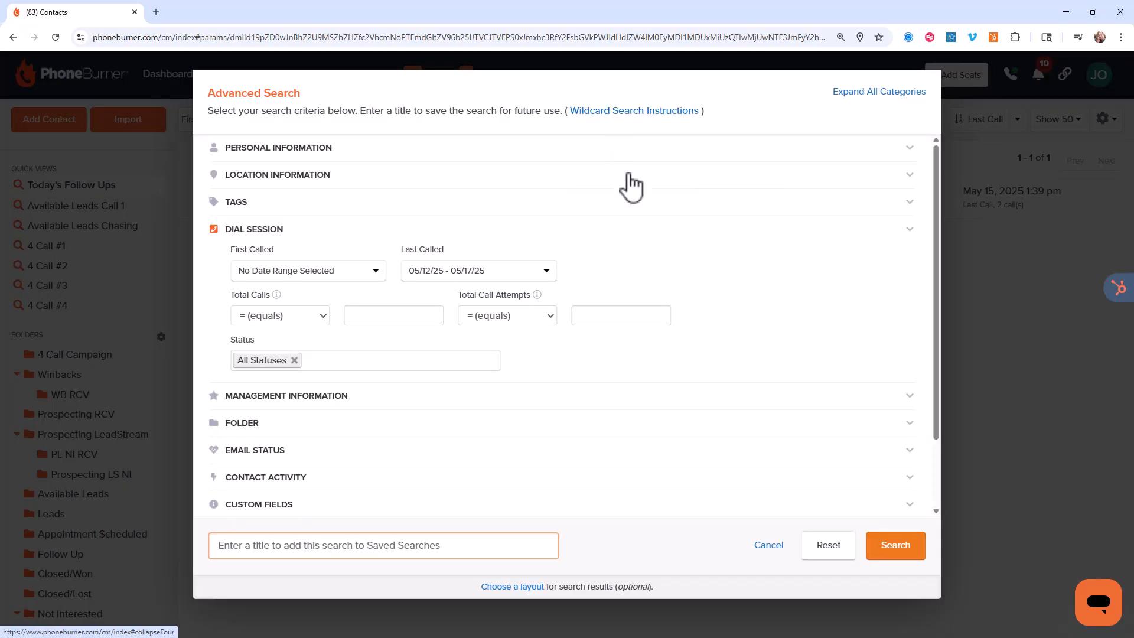
pyautogui.click(322, 149)
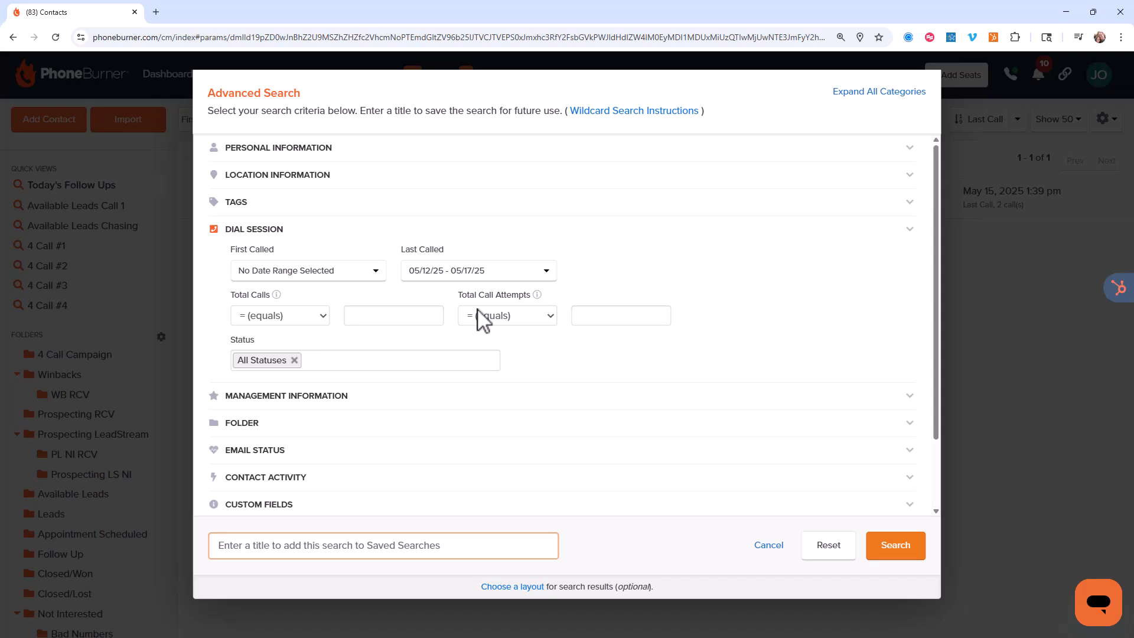
pyautogui.click(366, 316)
pyautogui.write('5')
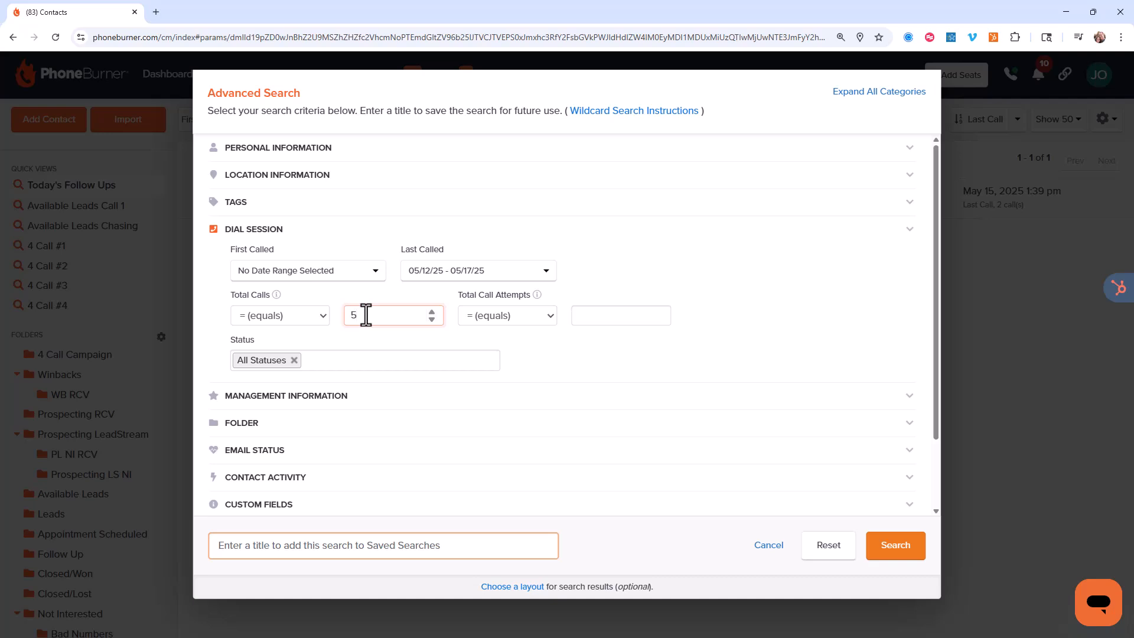
pyautogui.press('BackSpace')
pyautogui.click(608, 322)
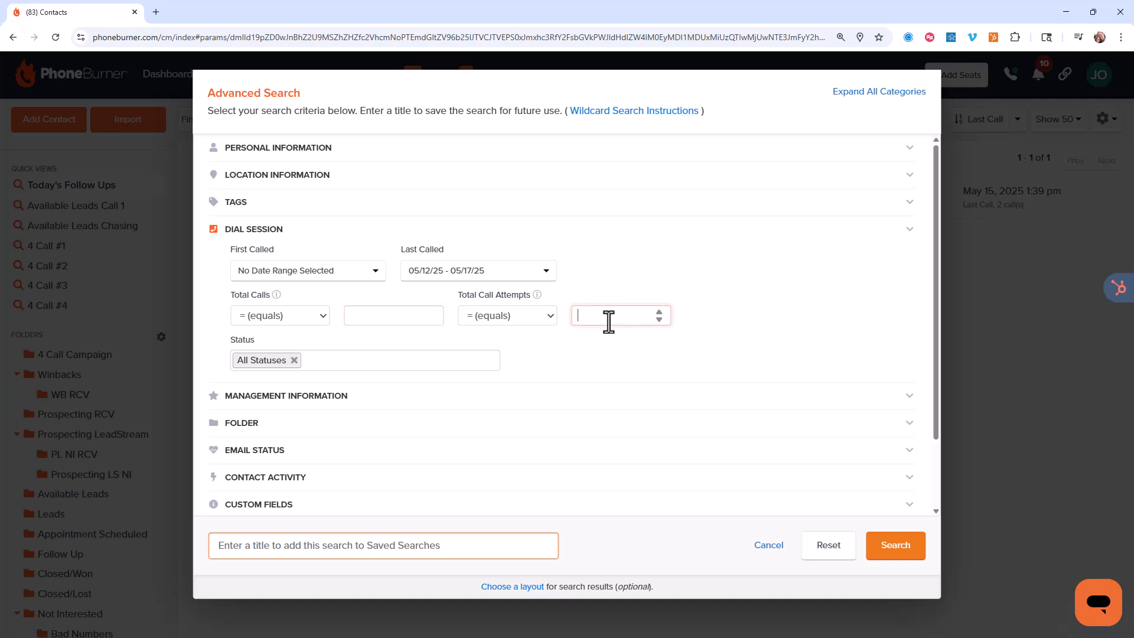
pyautogui.click(388, 313)
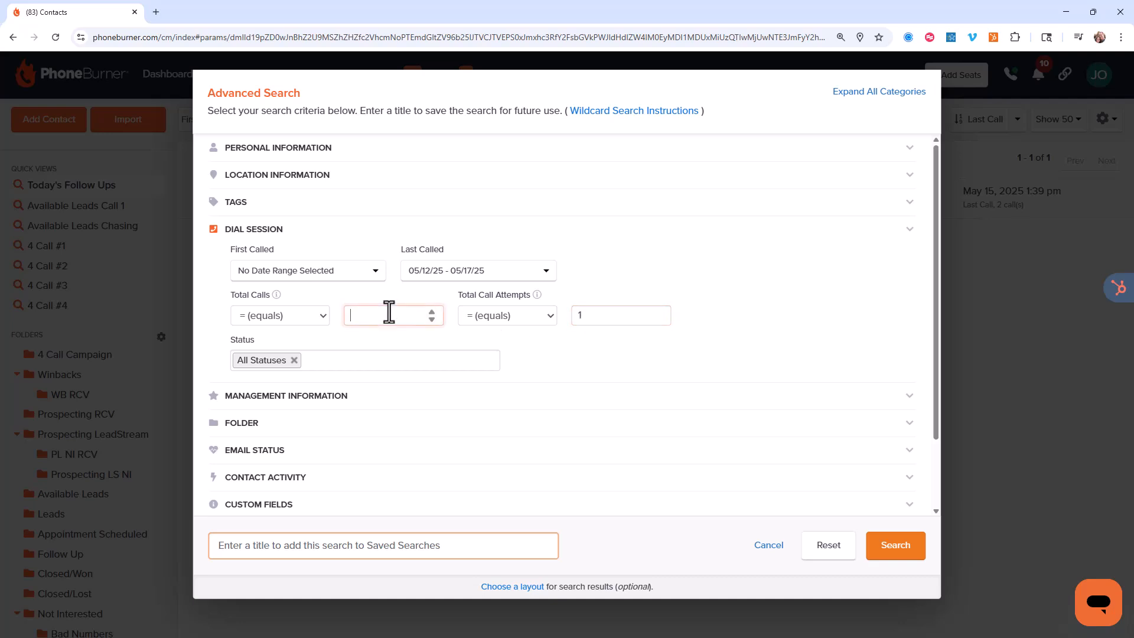
pyautogui.write('5')
# Change Total Call Attempts to less than or equal to 10 and clear the Total Calls value
pyautogui.click(550, 317)
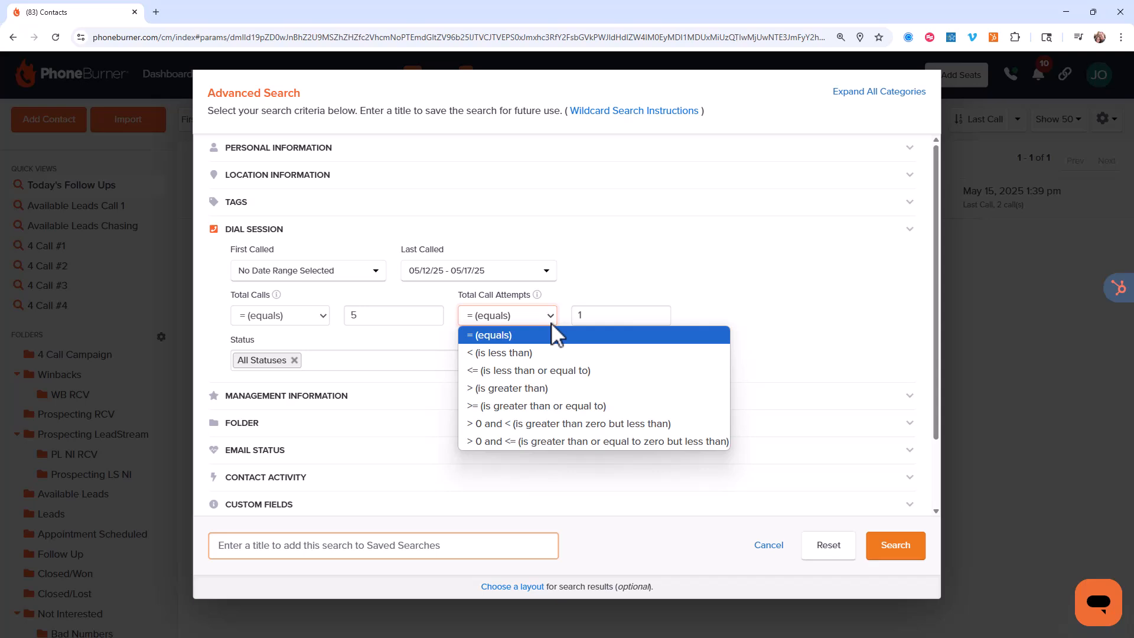
pyautogui.click(544, 371)
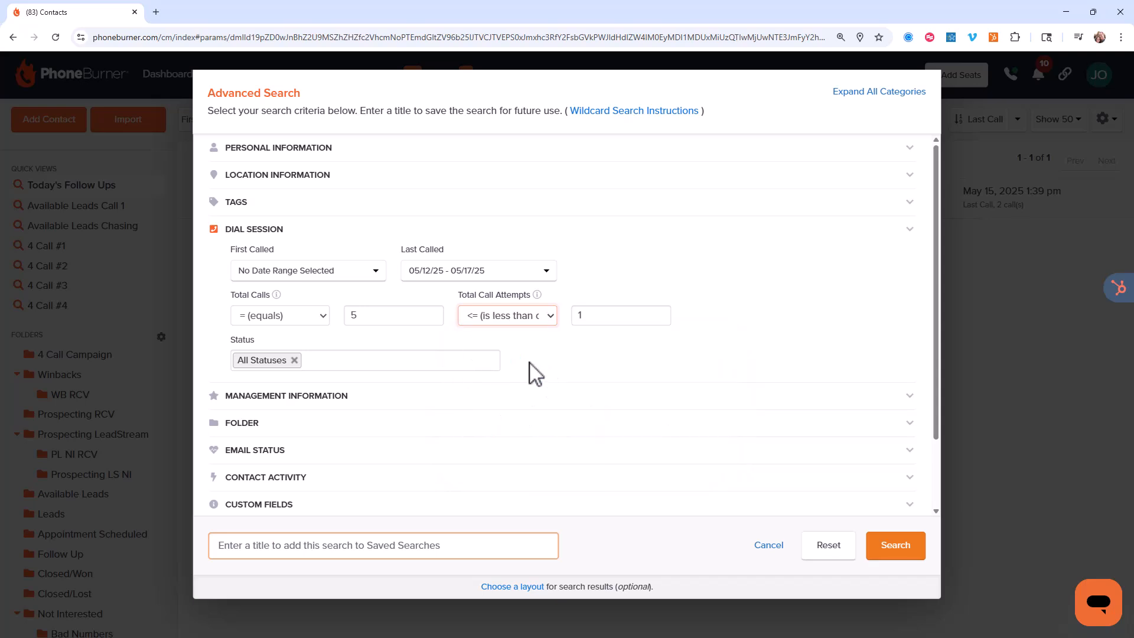
pyautogui.click(353, 317)
pyautogui.press('BackSpace')
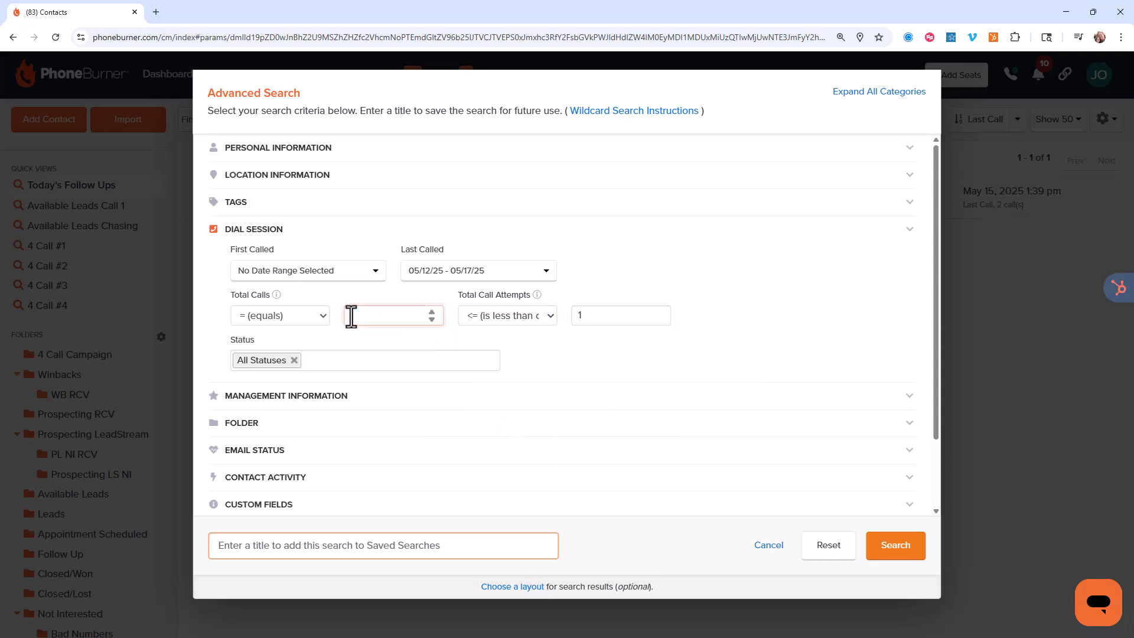
pyautogui.moveTo(592, 316); pyautogui.dragTo(576, 338)
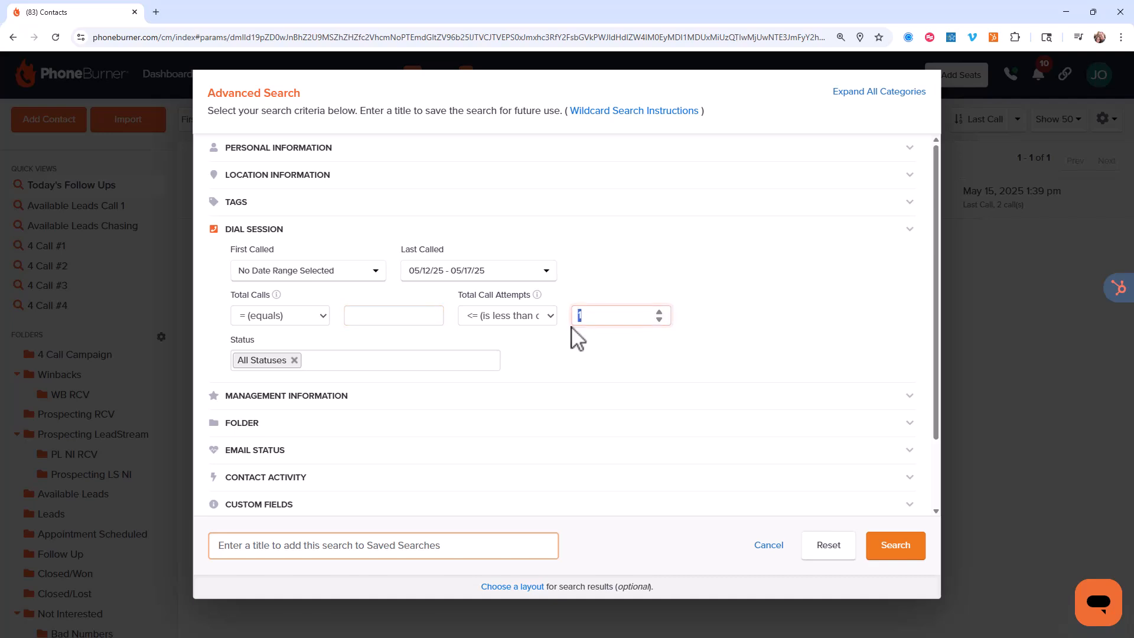
pyautogui.write('10')
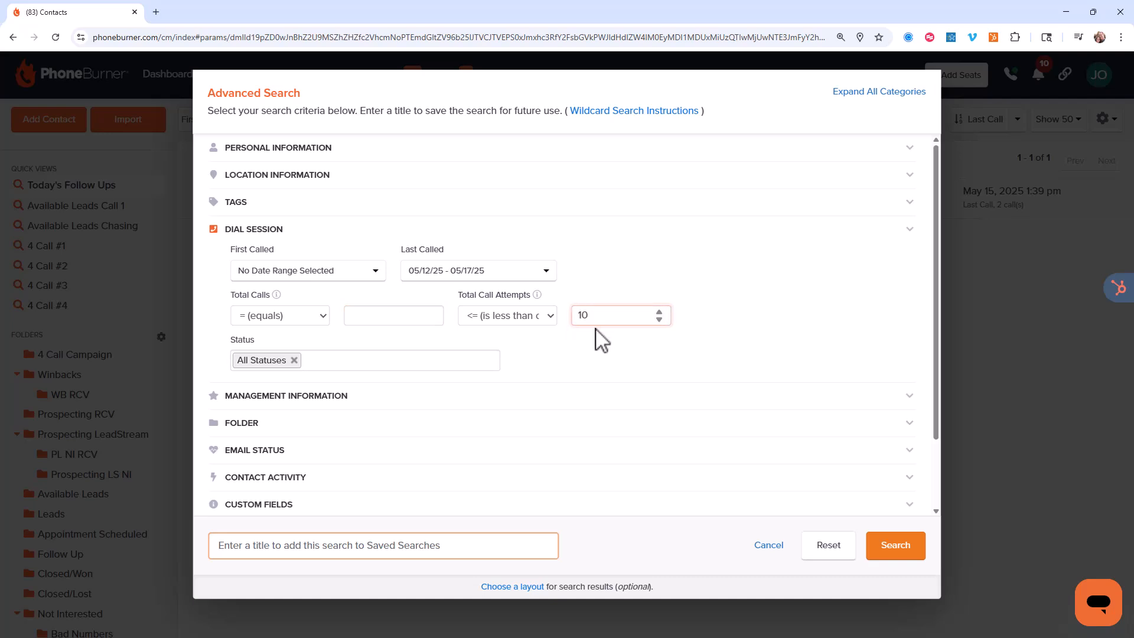
# Reset all search criteria and set Last Called to Before X days ago with 3 days
pyautogui.click(820, 552)
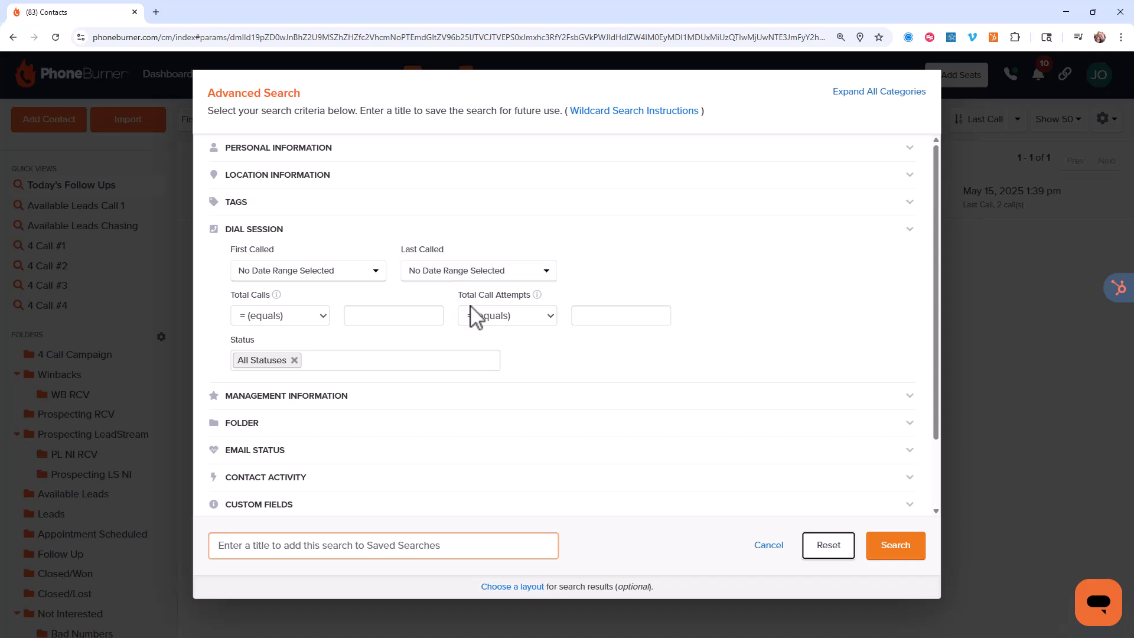
pyautogui.click(535, 276)
pyautogui.click(487, 298)
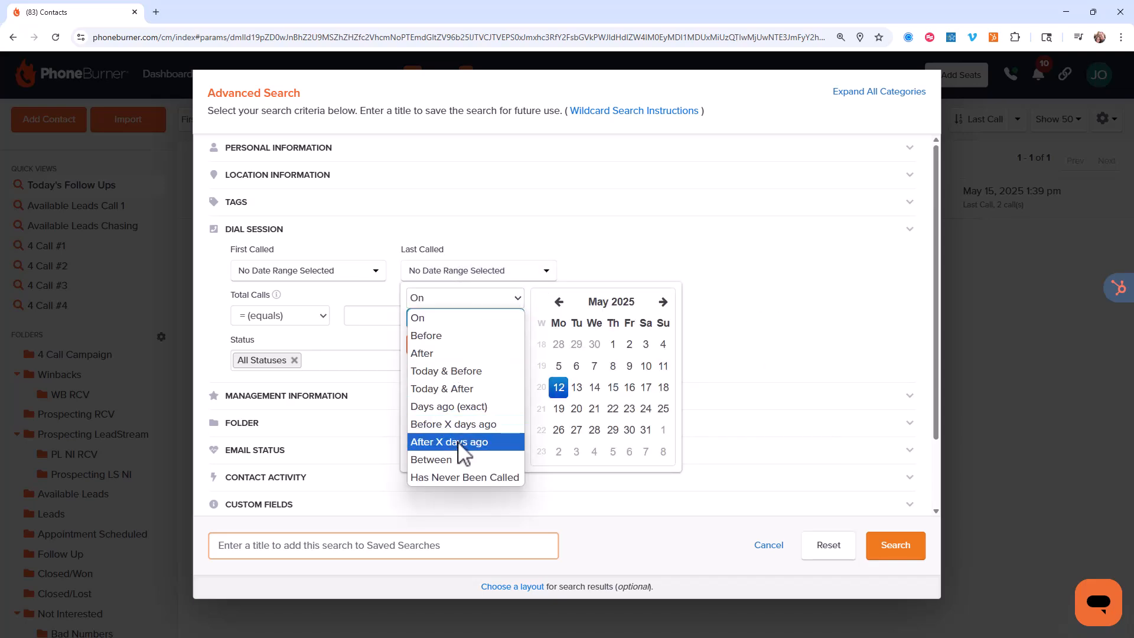
pyautogui.click(461, 425)
pyautogui.click(445, 334)
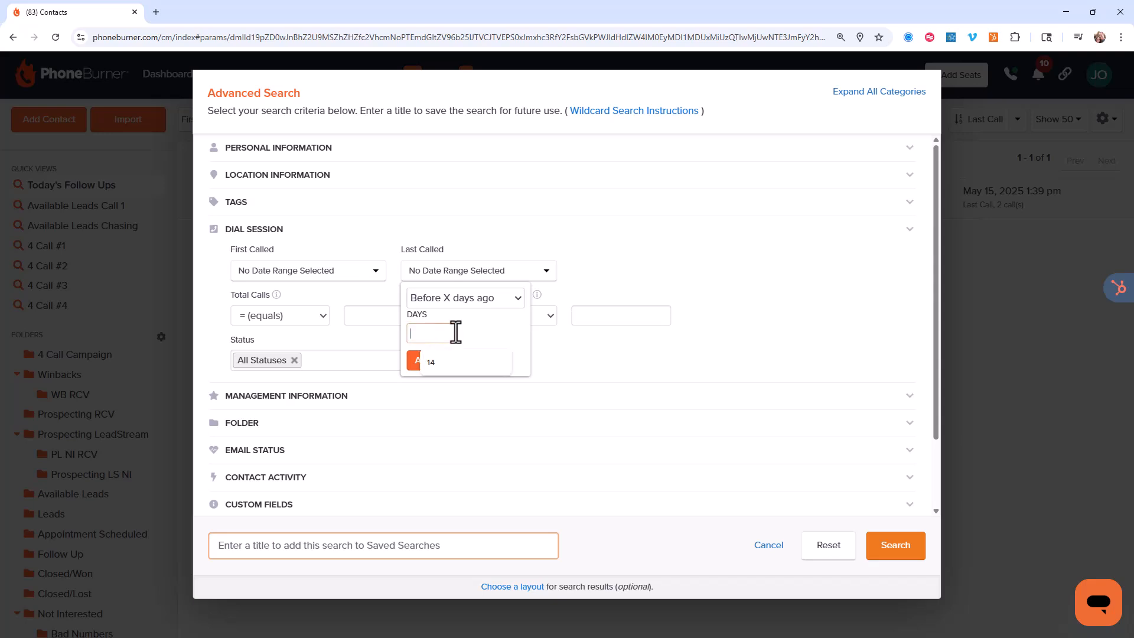
pyautogui.write('3')
pyautogui.click(443, 359)
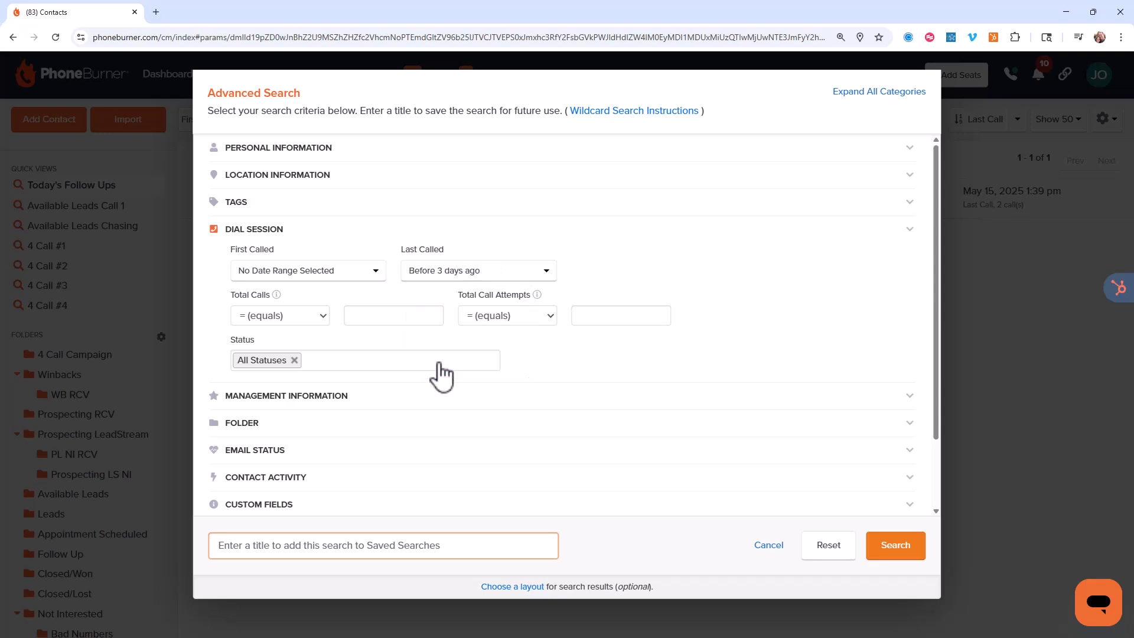
# Set Total Call Attempts to less than or equal to 5 and run the contact search
pyautogui.click(551, 316)
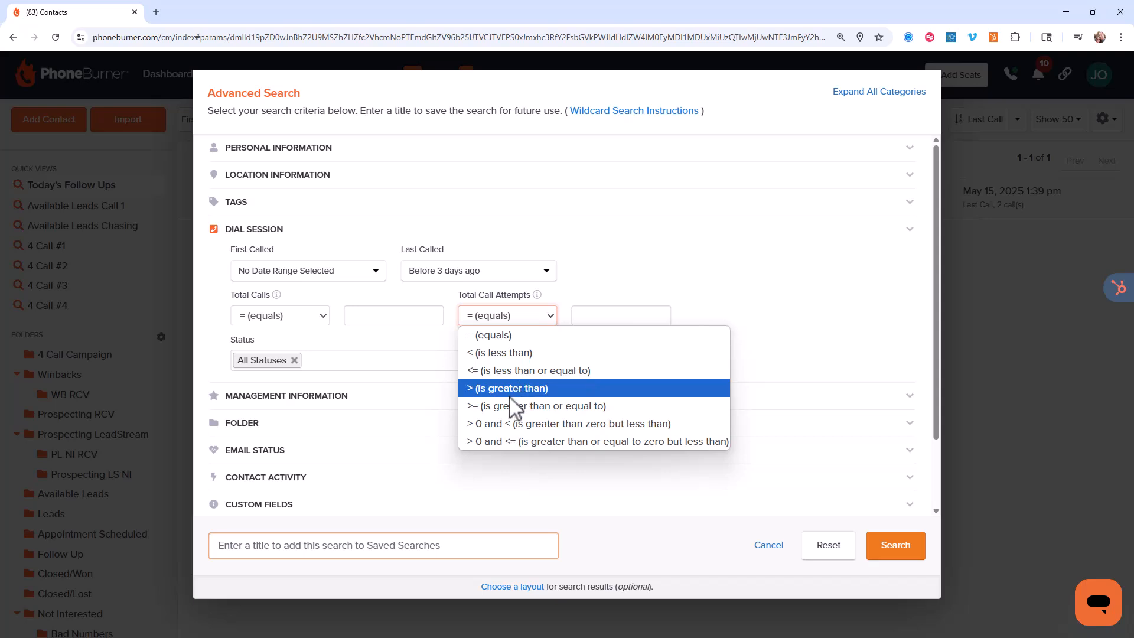
pyautogui.click(513, 372)
pyautogui.click(597, 318)
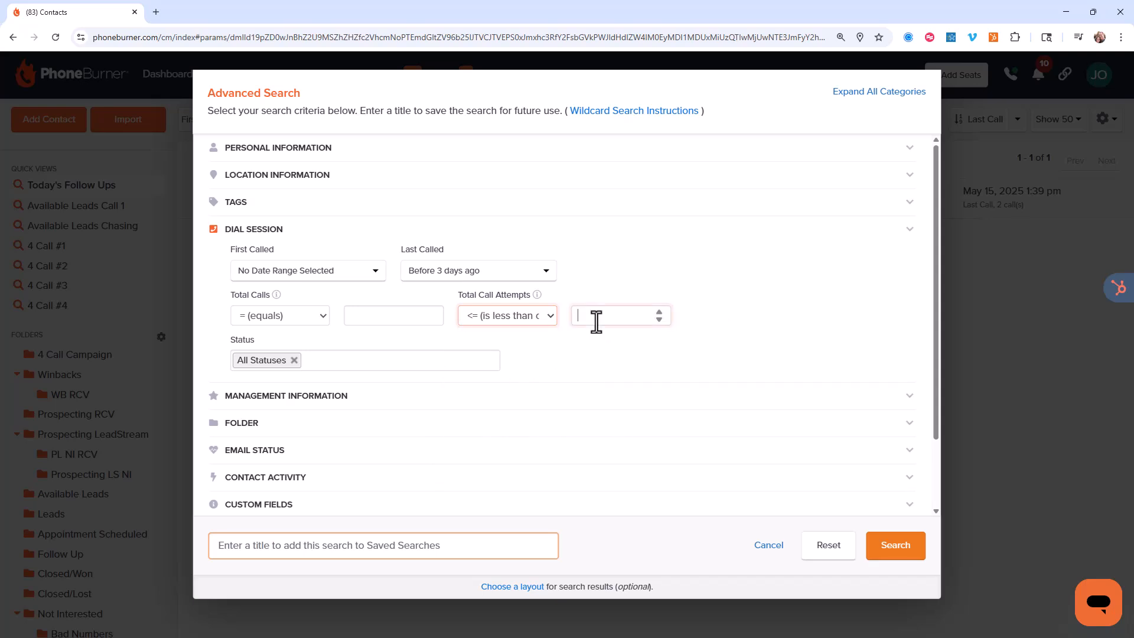
pyautogui.write('5')
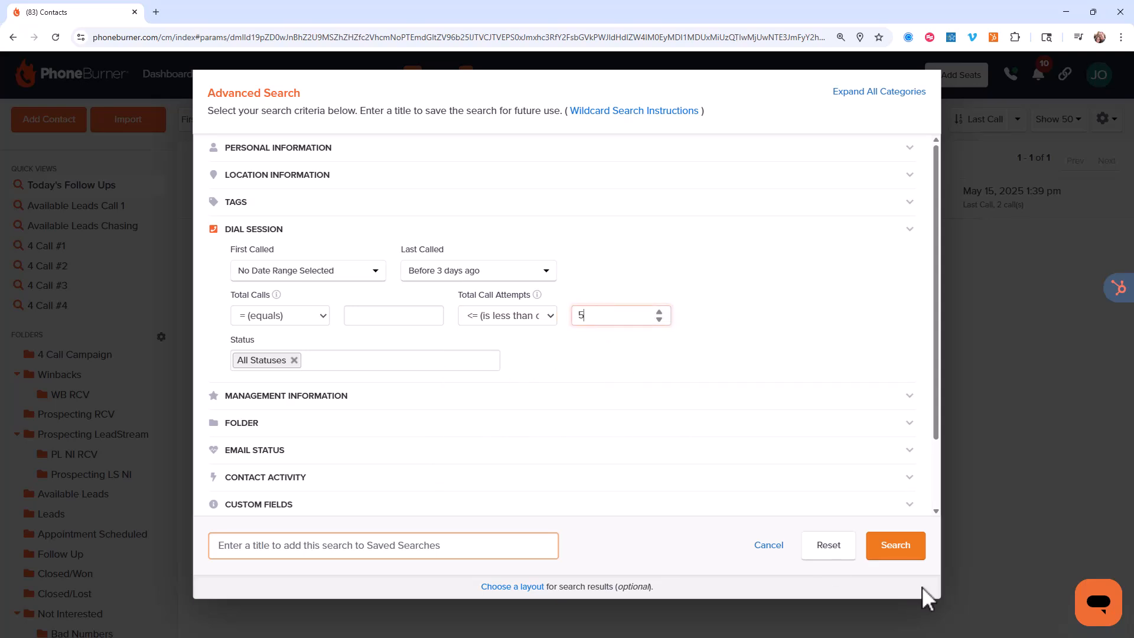
pyautogui.click(898, 552)
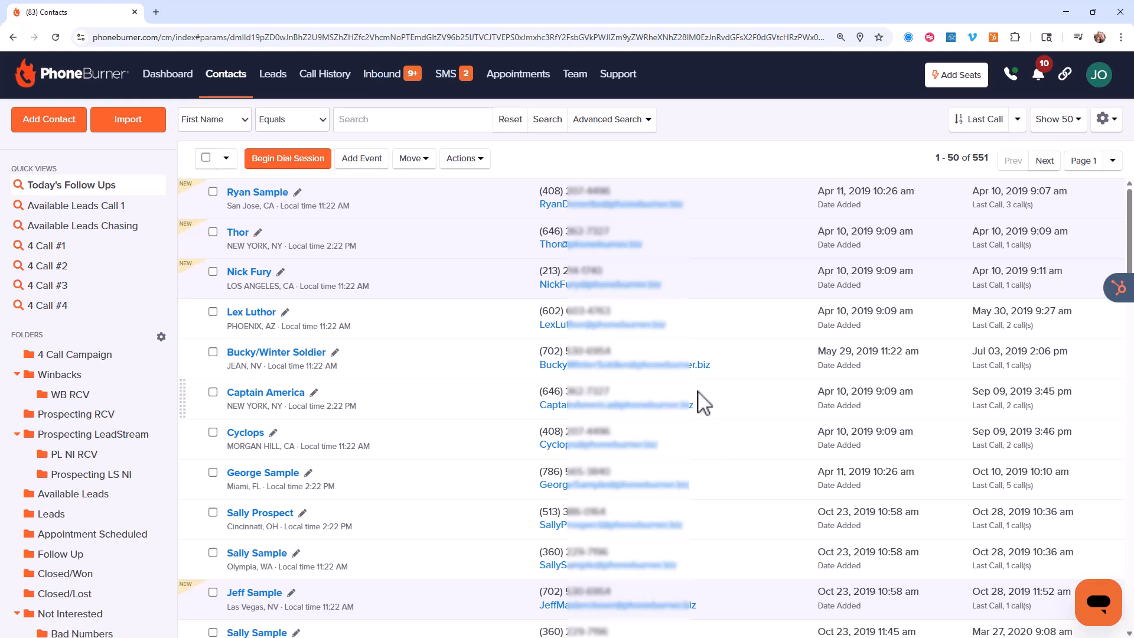
# Reopen the advanced search and review the comparison options for Total Call Attempts without changing the selection
pyautogui.click(609, 121)
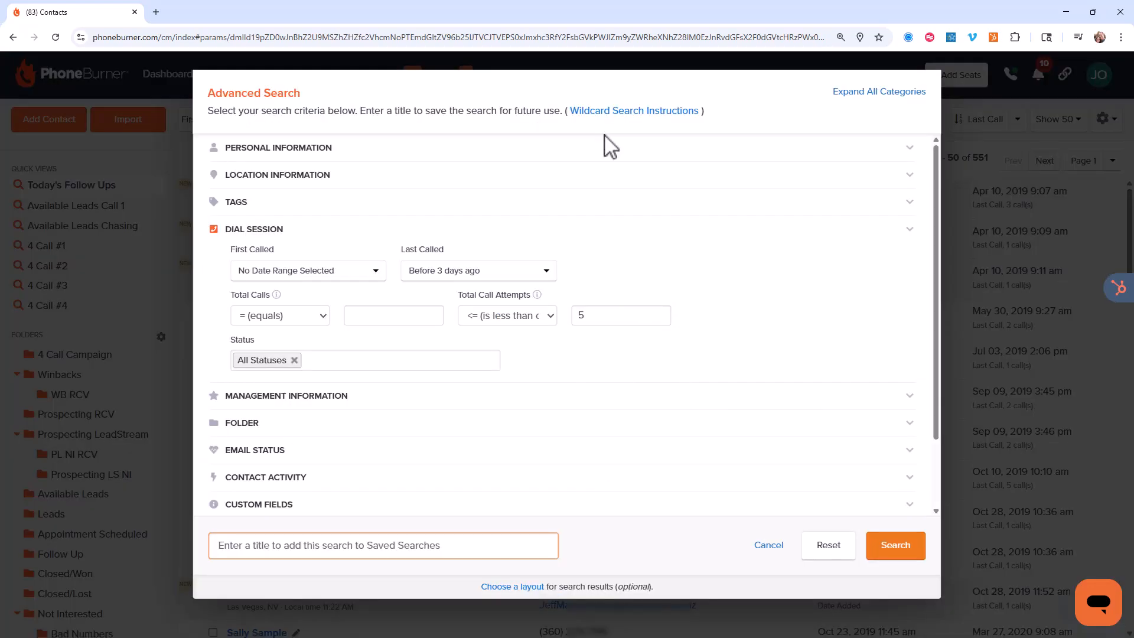
pyautogui.scroll(-3, 590, 363)
pyautogui.click(552, 238)
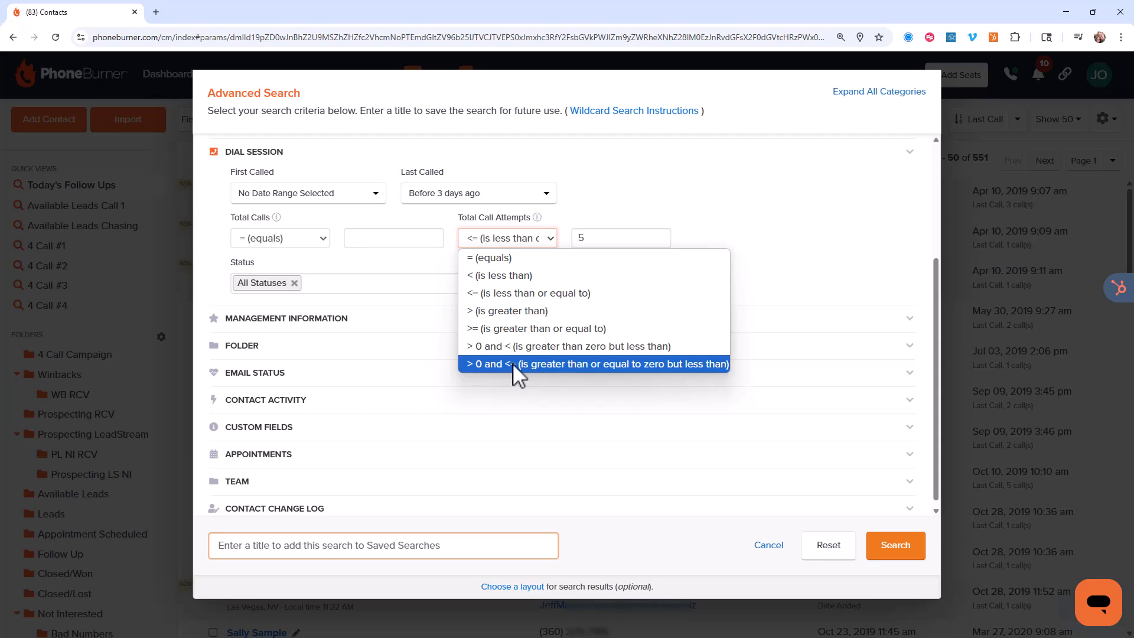
pyautogui.click(741, 196)
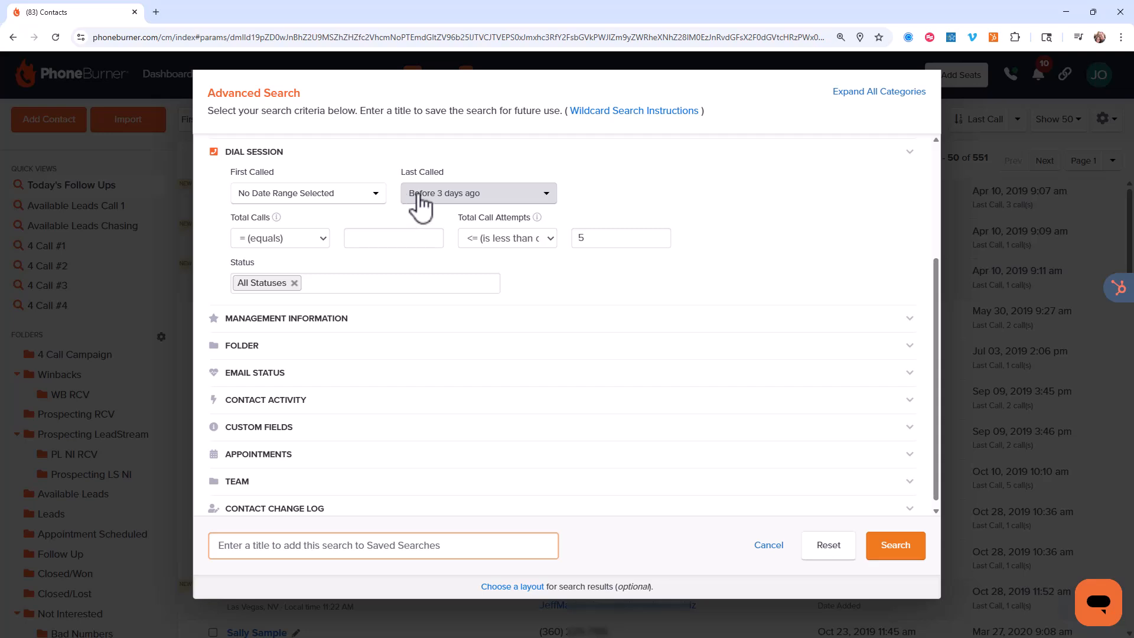
# Set the dial session Status filter to Left Message, No Answer and Busy Phone, and run the contact search
pyautogui.click(385, 284)
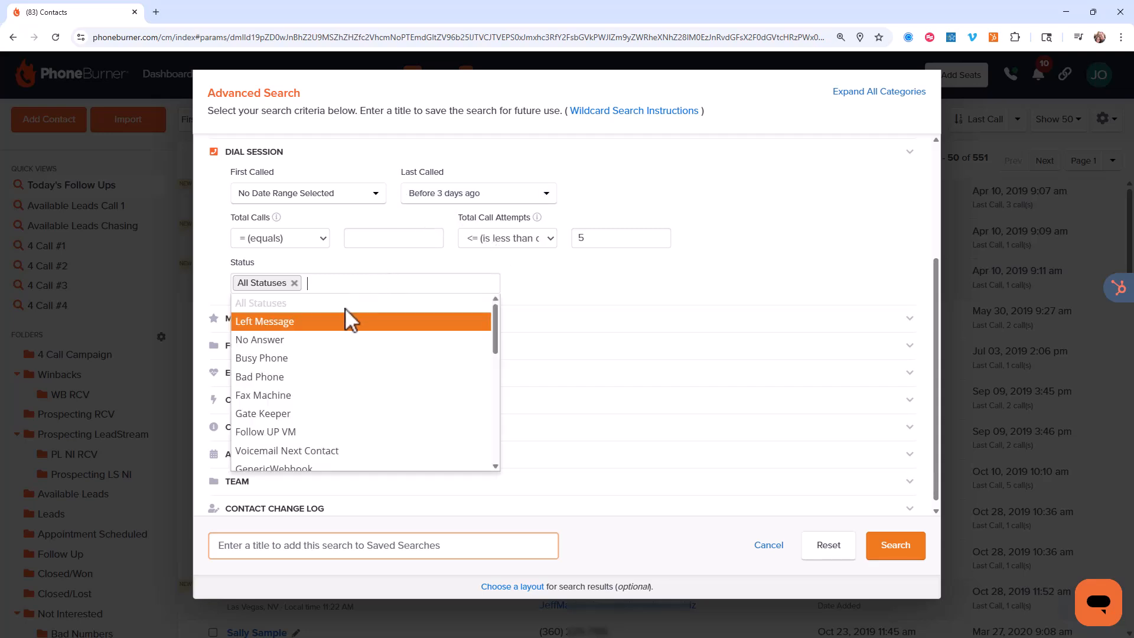
pyautogui.click(329, 322)
pyautogui.click(375, 286)
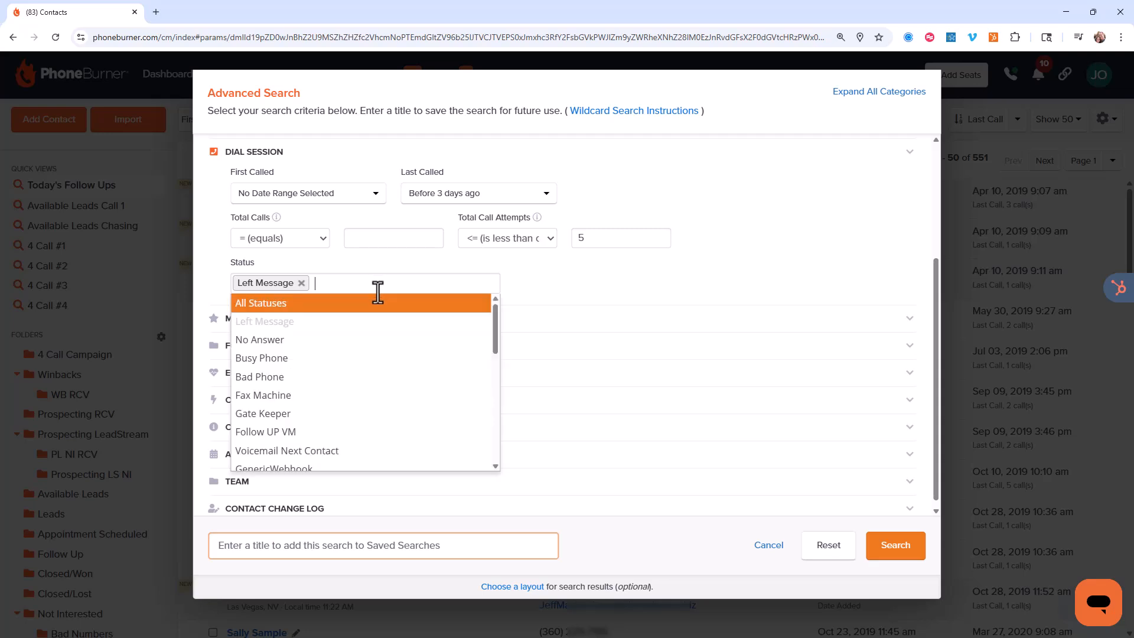
pyautogui.click(331, 337)
pyautogui.click(386, 288)
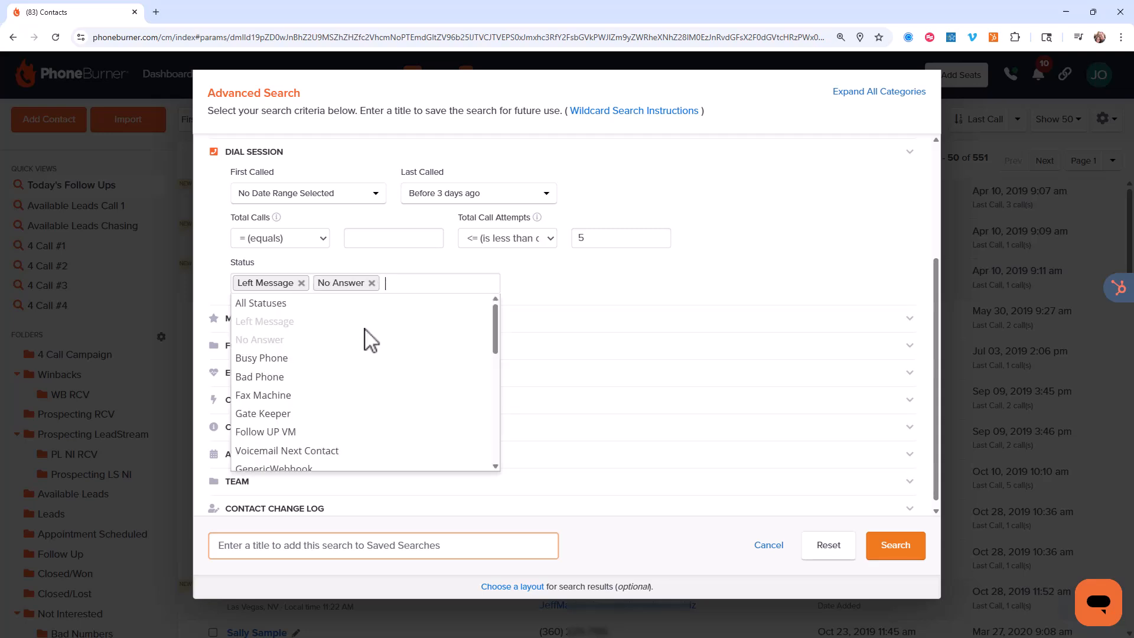
pyautogui.click(349, 357)
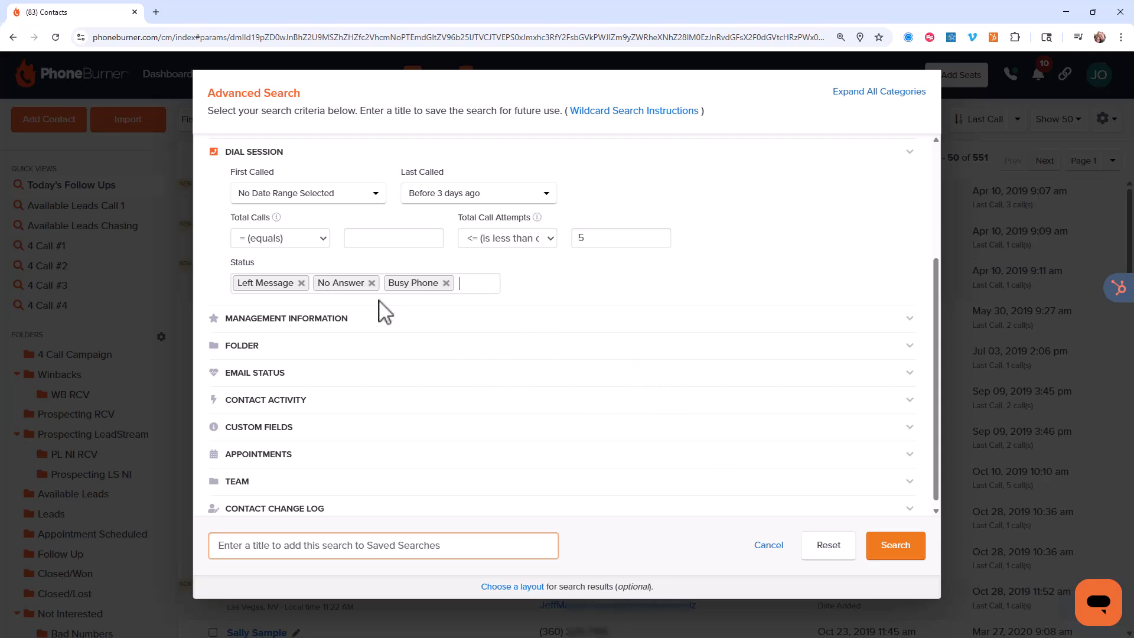
pyautogui.click(886, 557)
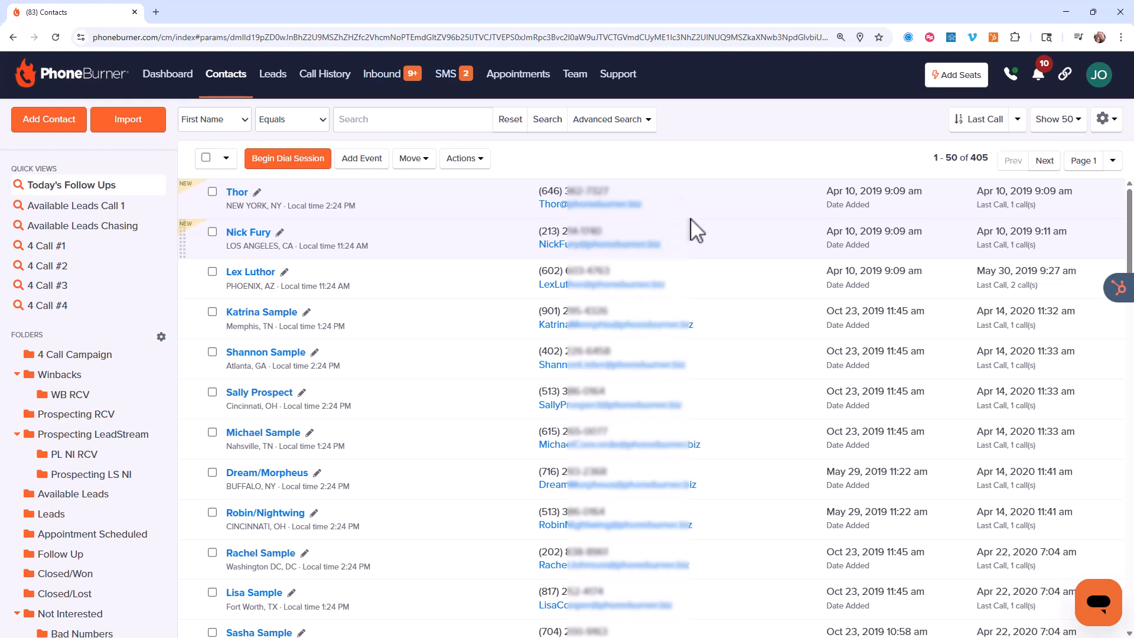
# Reopen the advanced search from the filtered contact list
pyautogui.click(612, 120)
pyautogui.scroll(3, 601, 154)
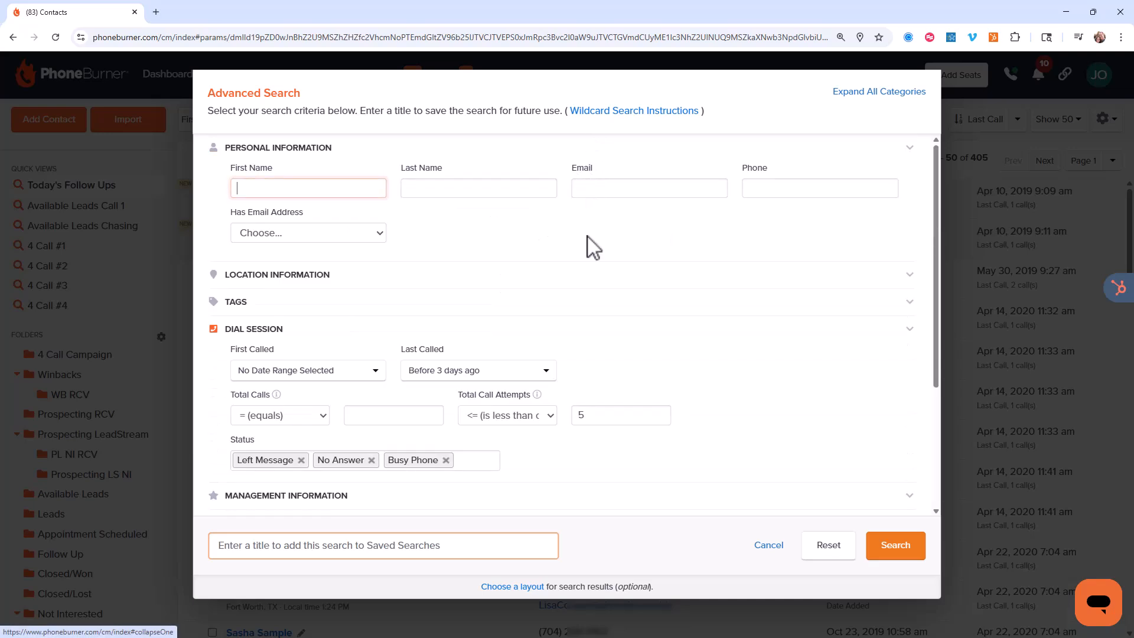